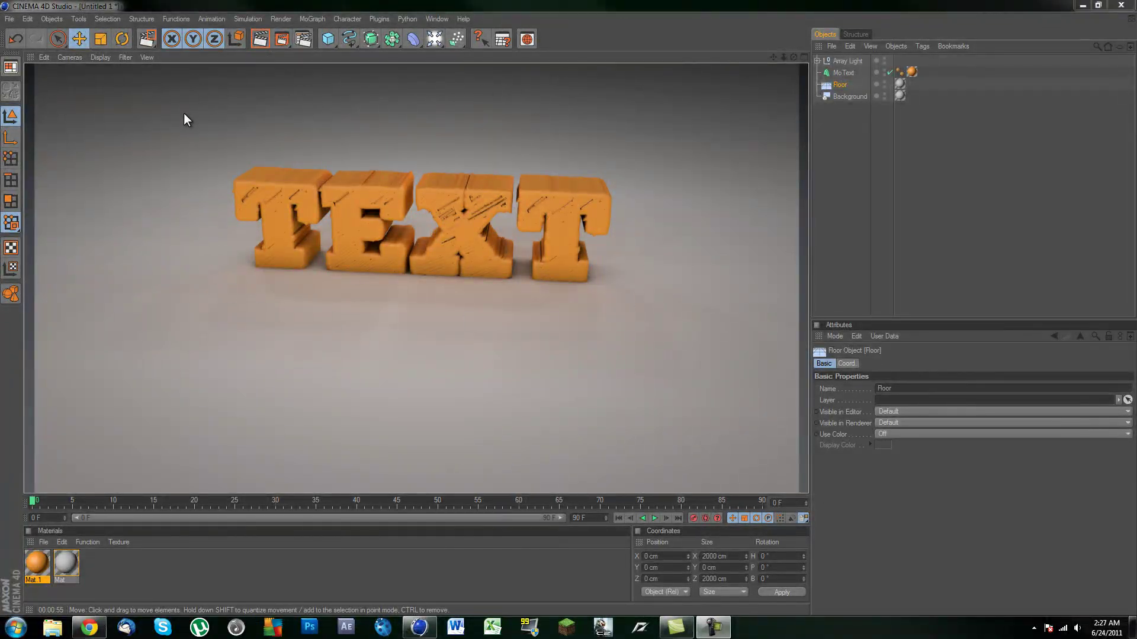
Delete all four existing scene objects and both existing materials
drag(847, 152, 833, 60)
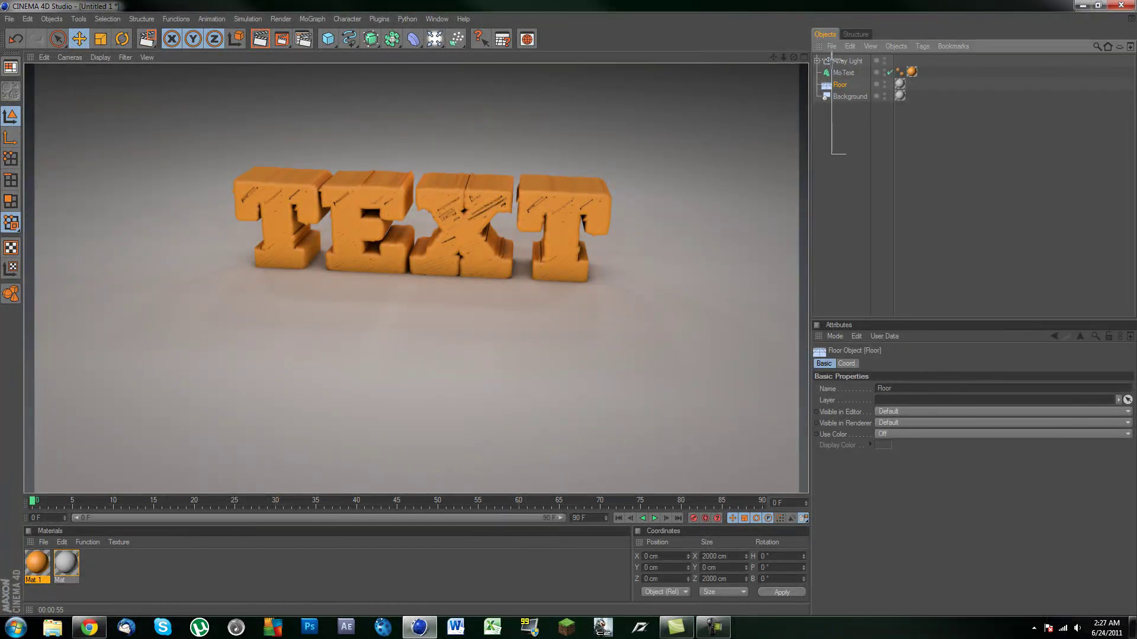
key(Delete)
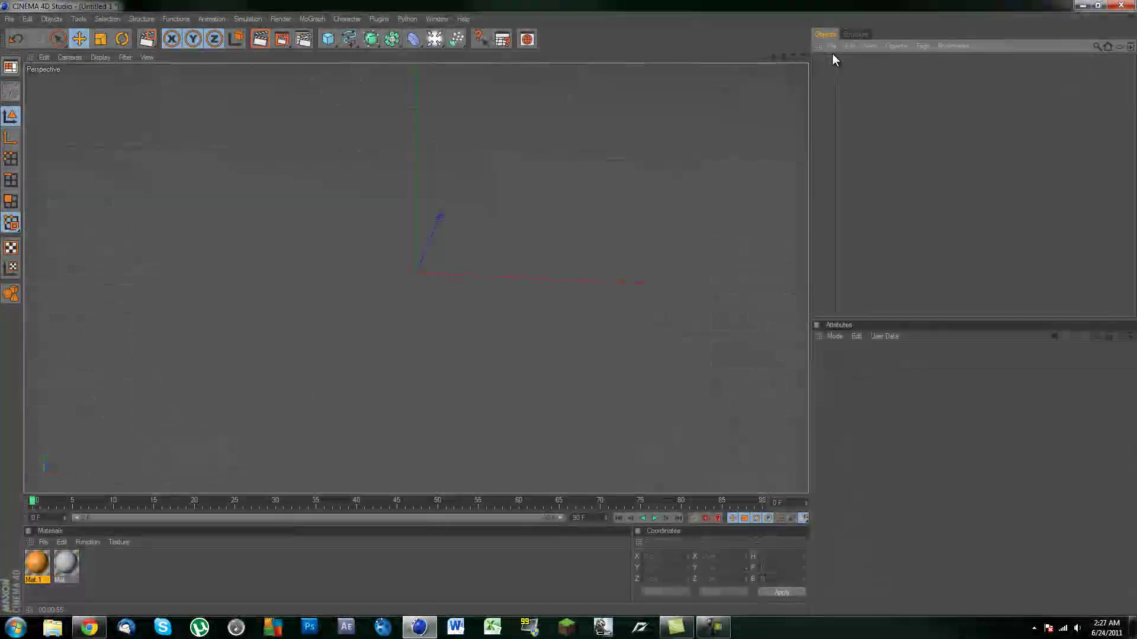
drag(43, 594, 69, 571)
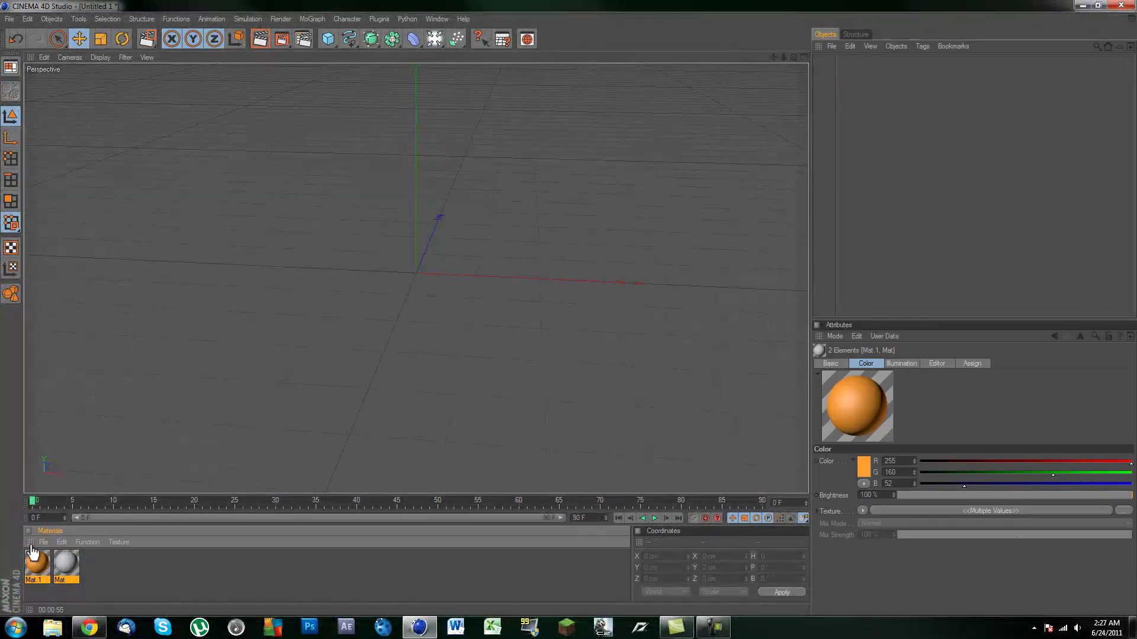
key(Delete)
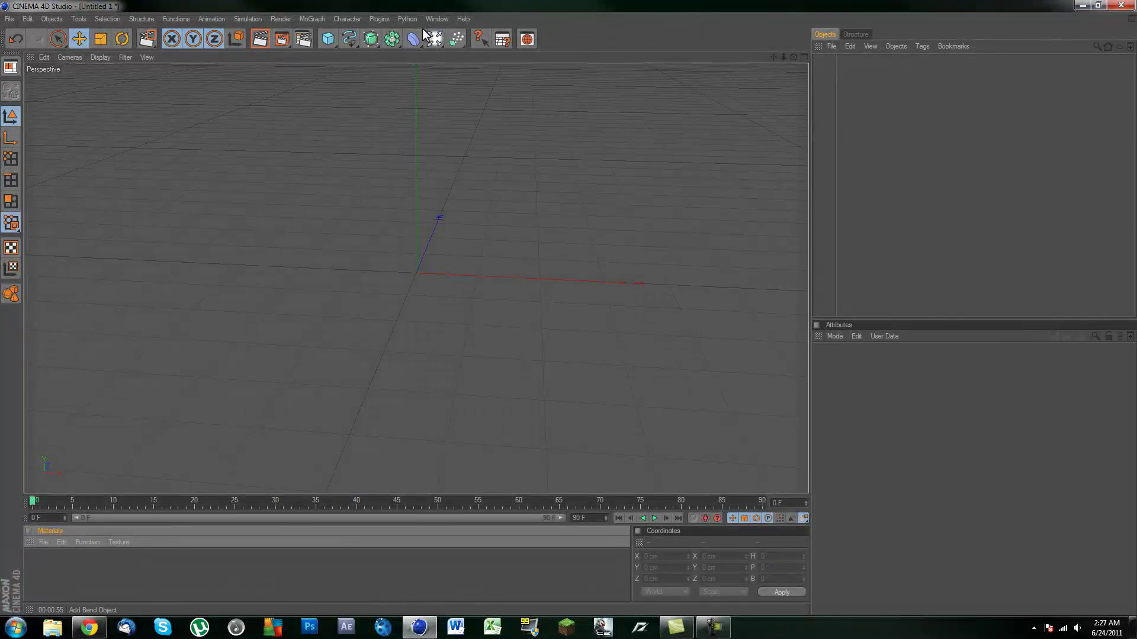
Add a Background object and a Floor object to the scene
click(432, 38)
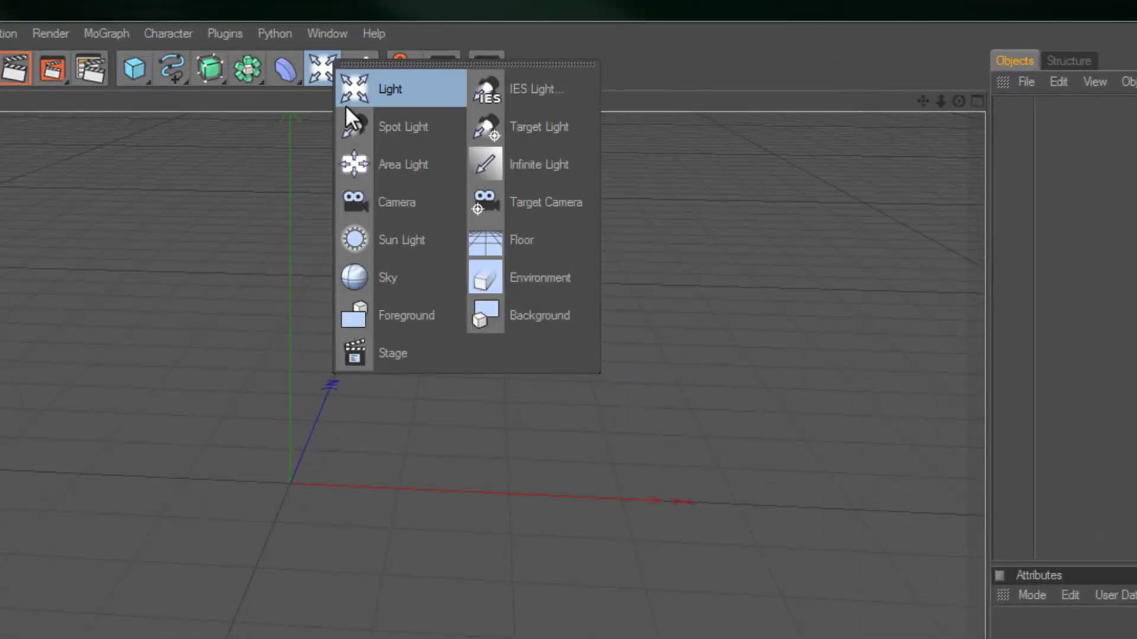
click(521, 316)
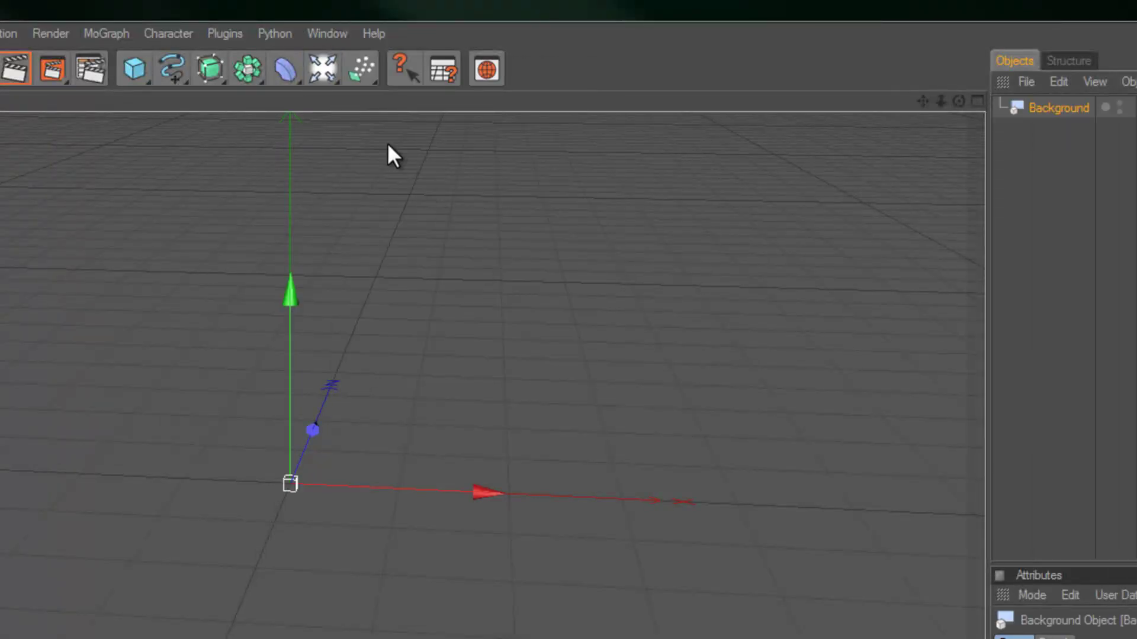
click(326, 62)
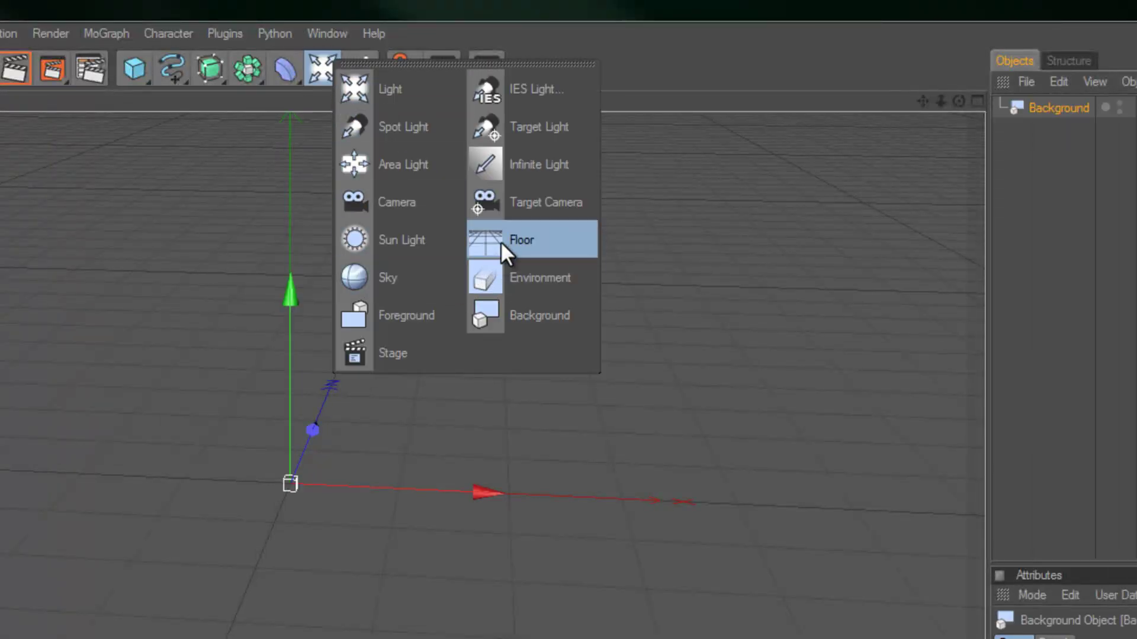
click(503, 249)
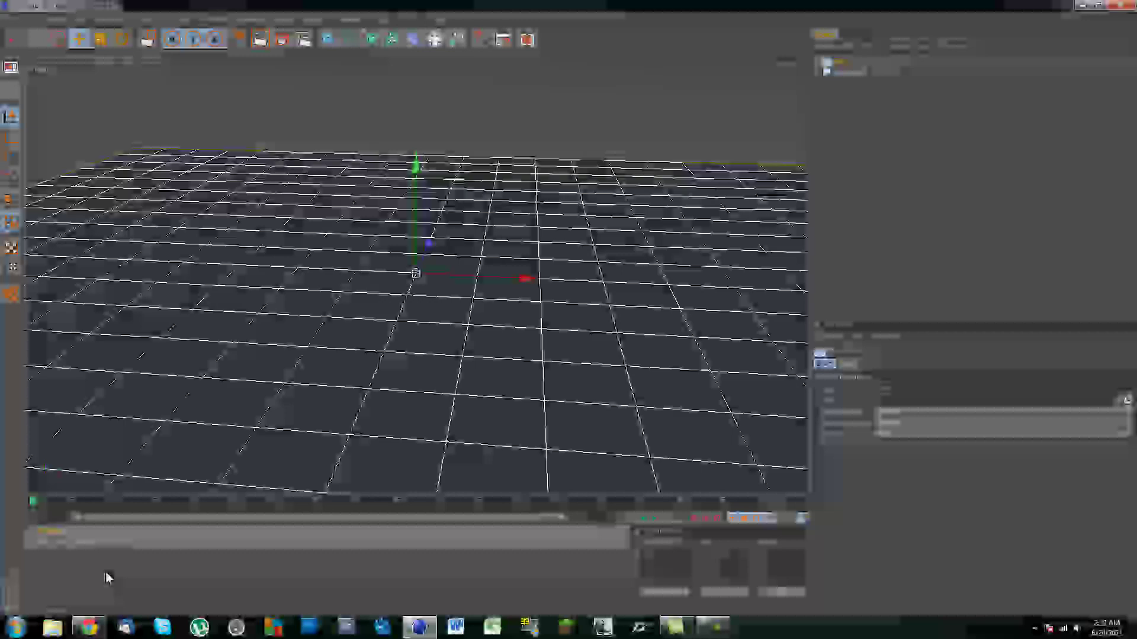
Create a new material and turn off its Specular channel
double_click(106, 572)
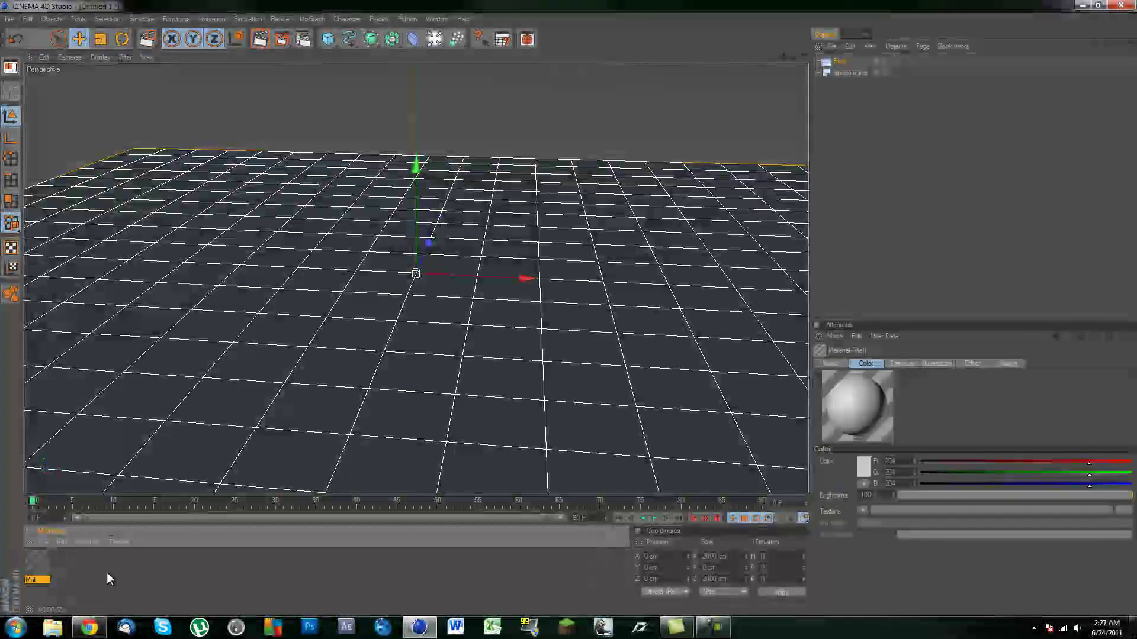
double_click(42, 559)
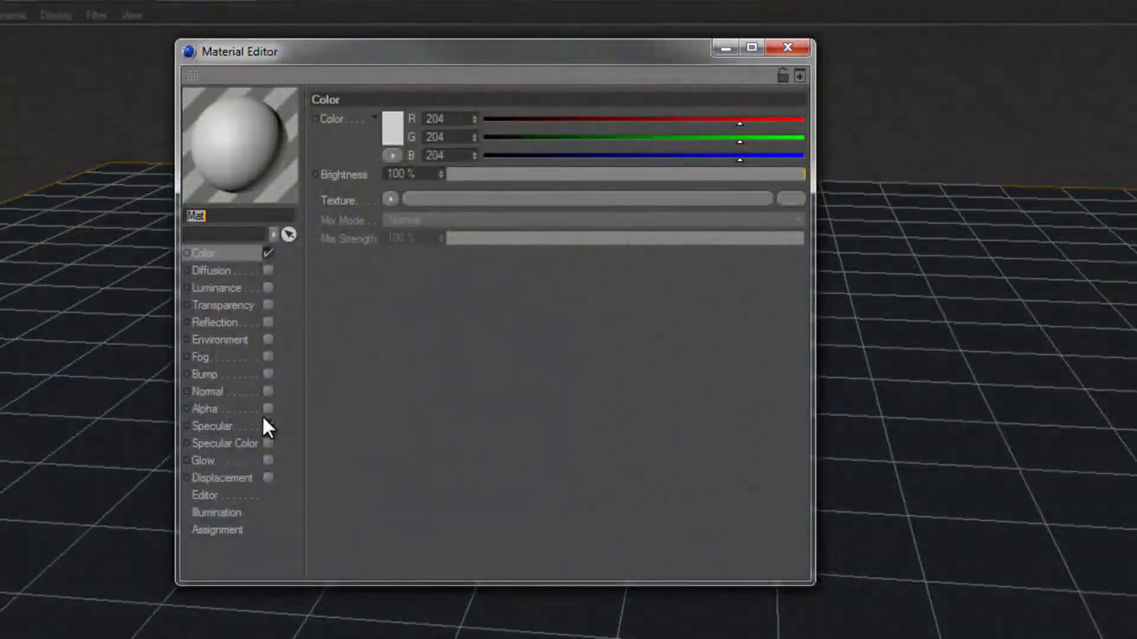
click(268, 426)
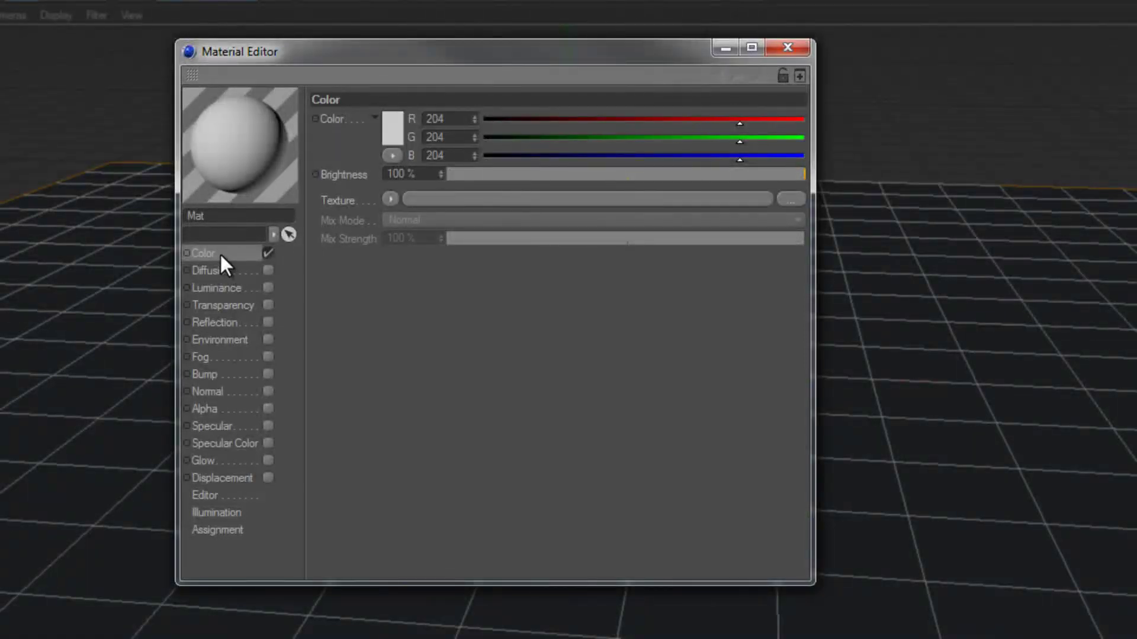
Load a 2D - Circular Gradient into the Color channel and begin editing its black stop
click(390, 198)
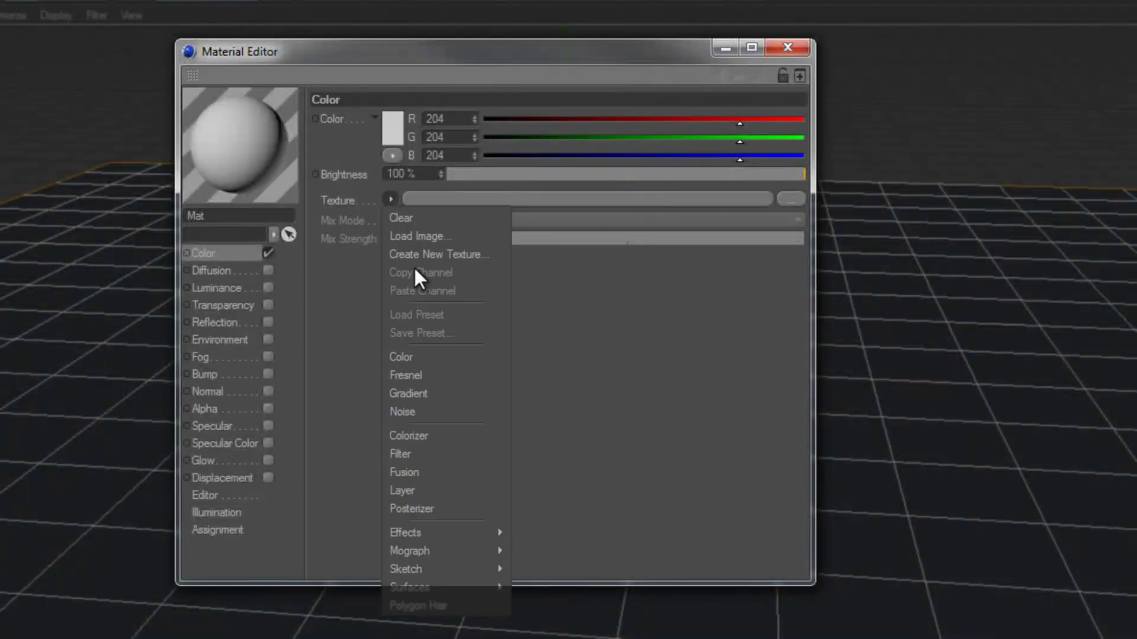
click(407, 392)
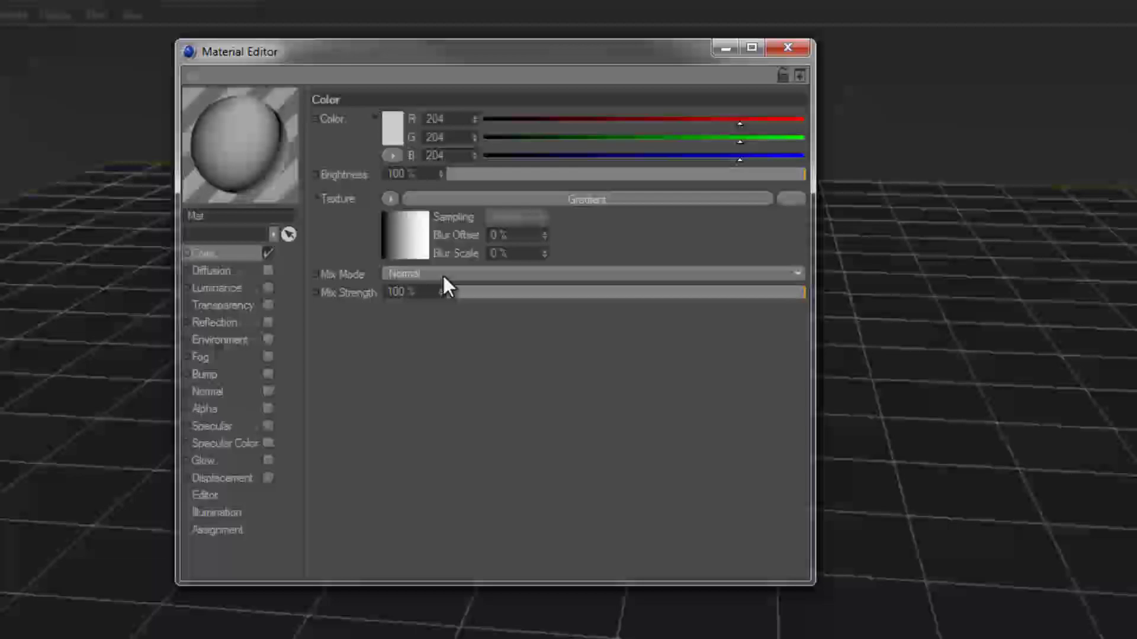
click(480, 199)
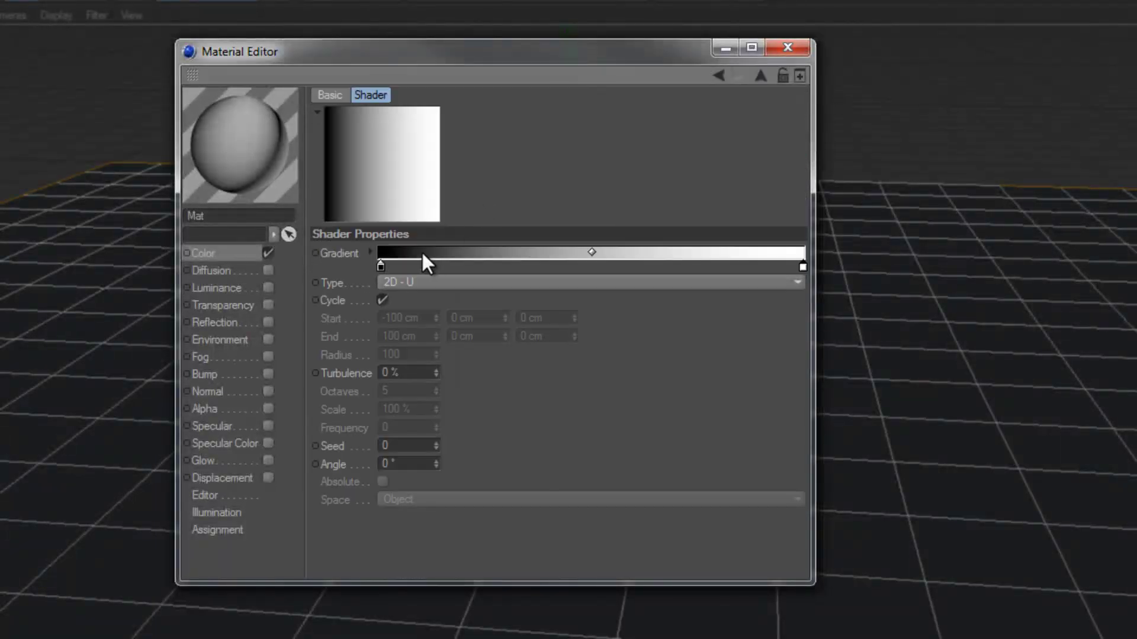
click(403, 282)
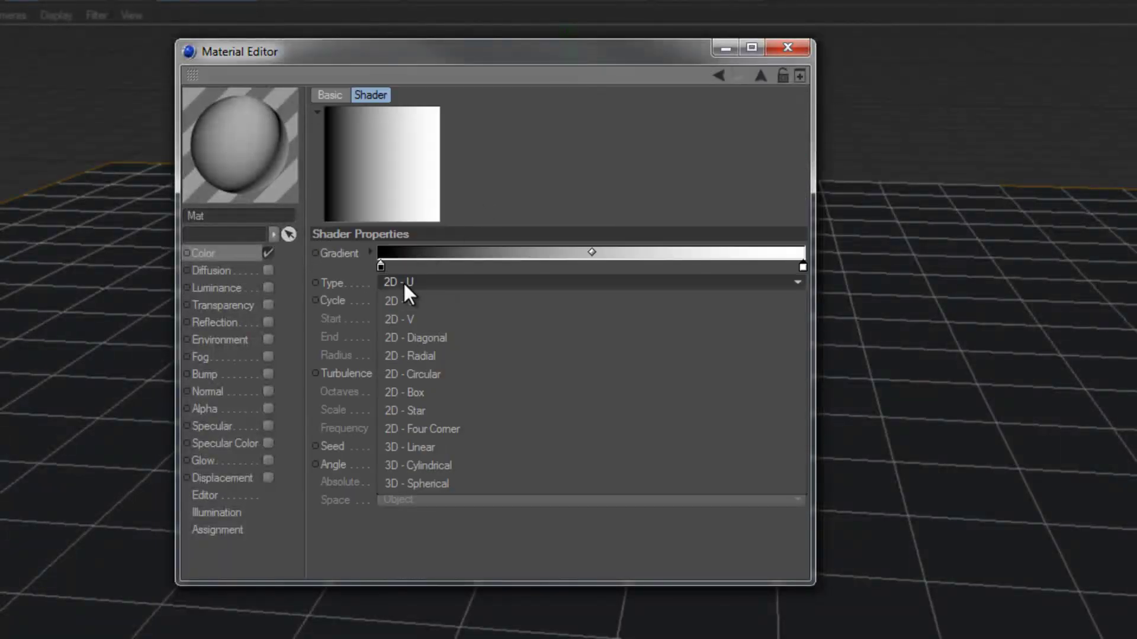
click(431, 371)
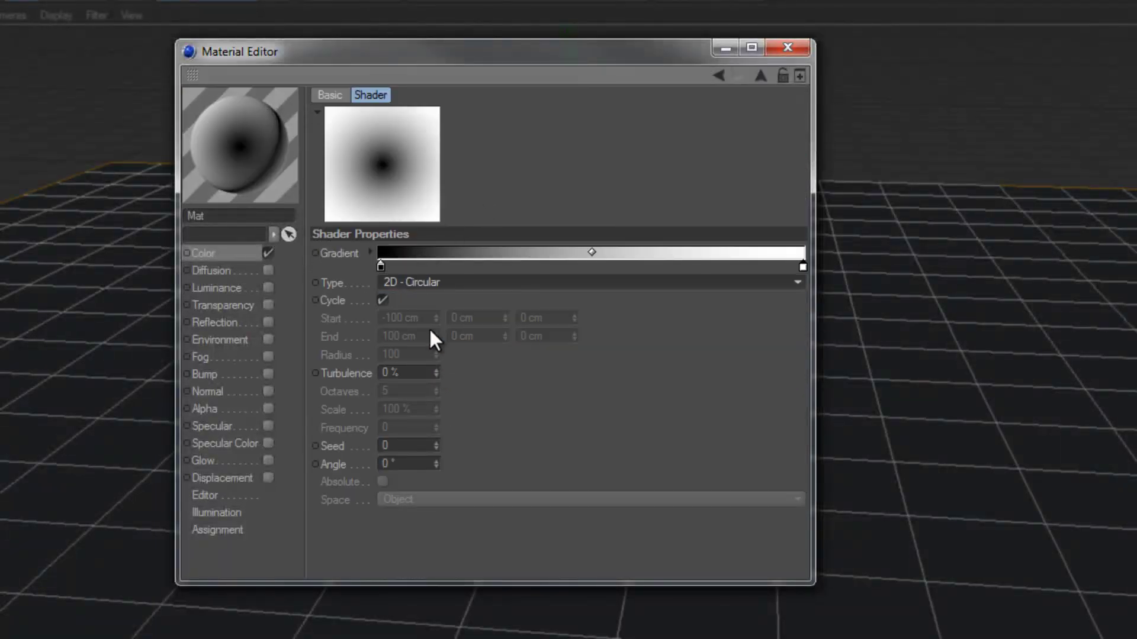
double_click(381, 268)
Lighten the gradient's inner stop to light grey and set the outer stop to grey 156
drag(348, 248, 258, 218)
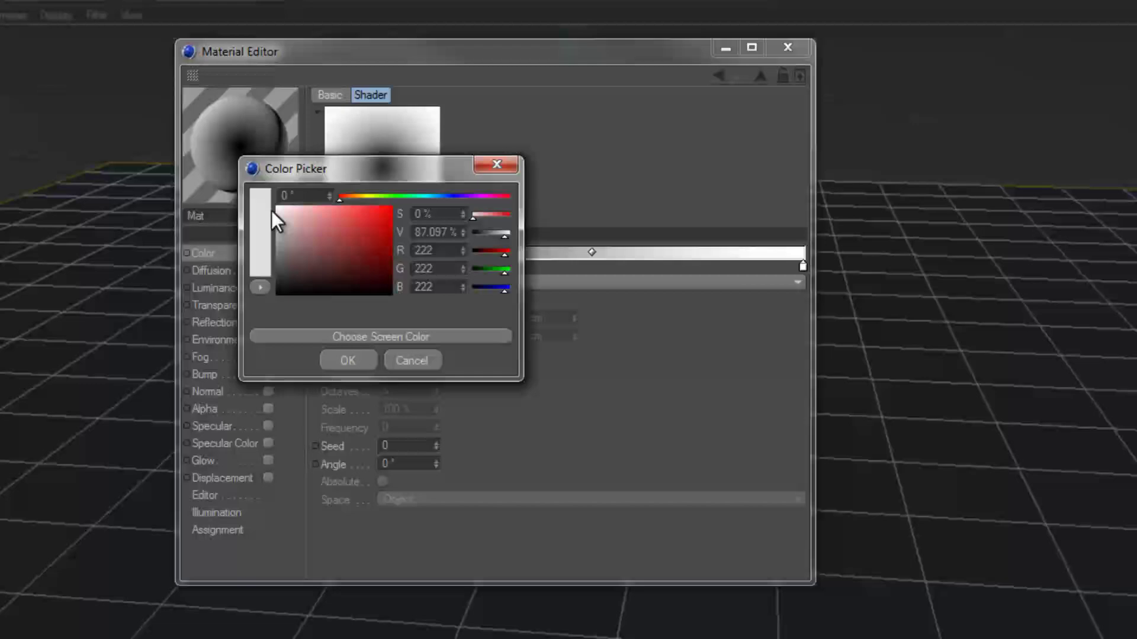
click(332, 355)
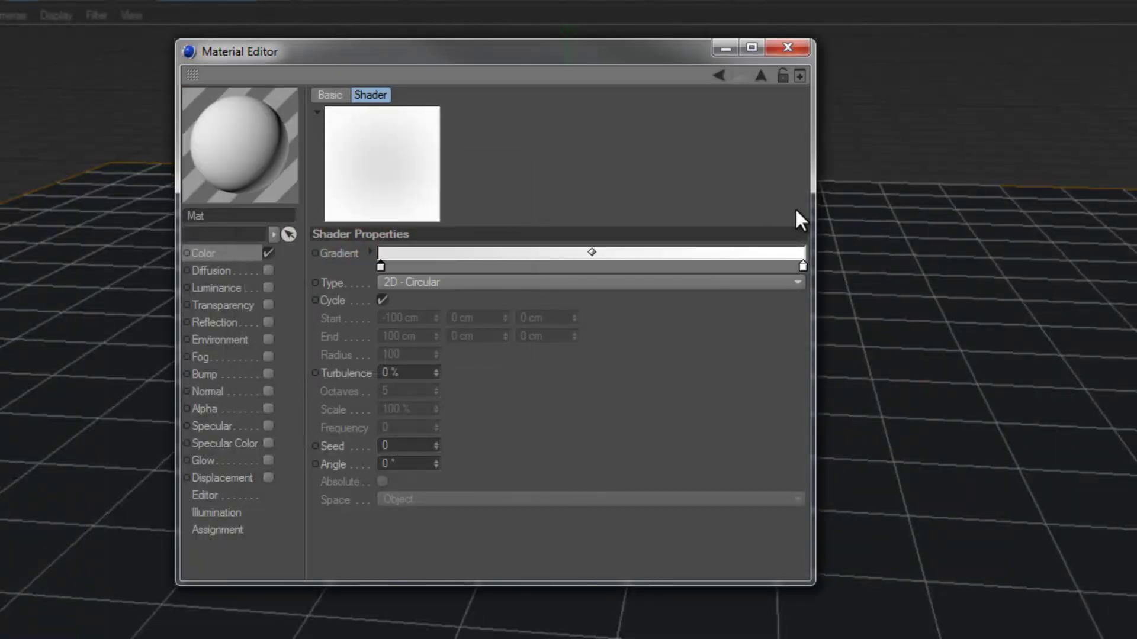
double_click(802, 268)
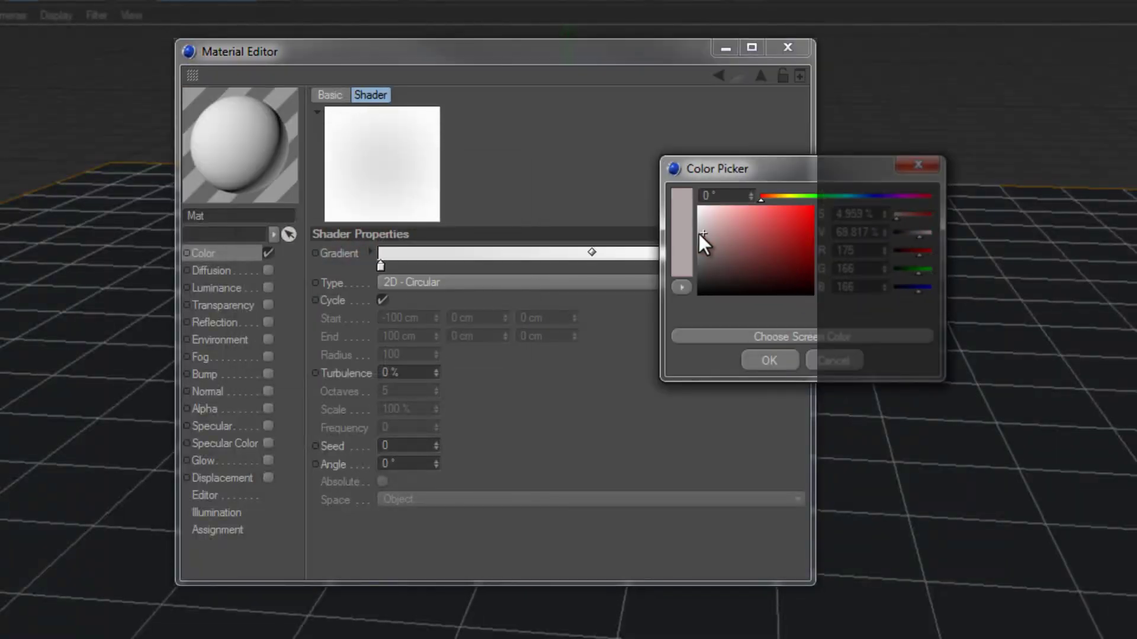
drag(671, 228, 667, 234)
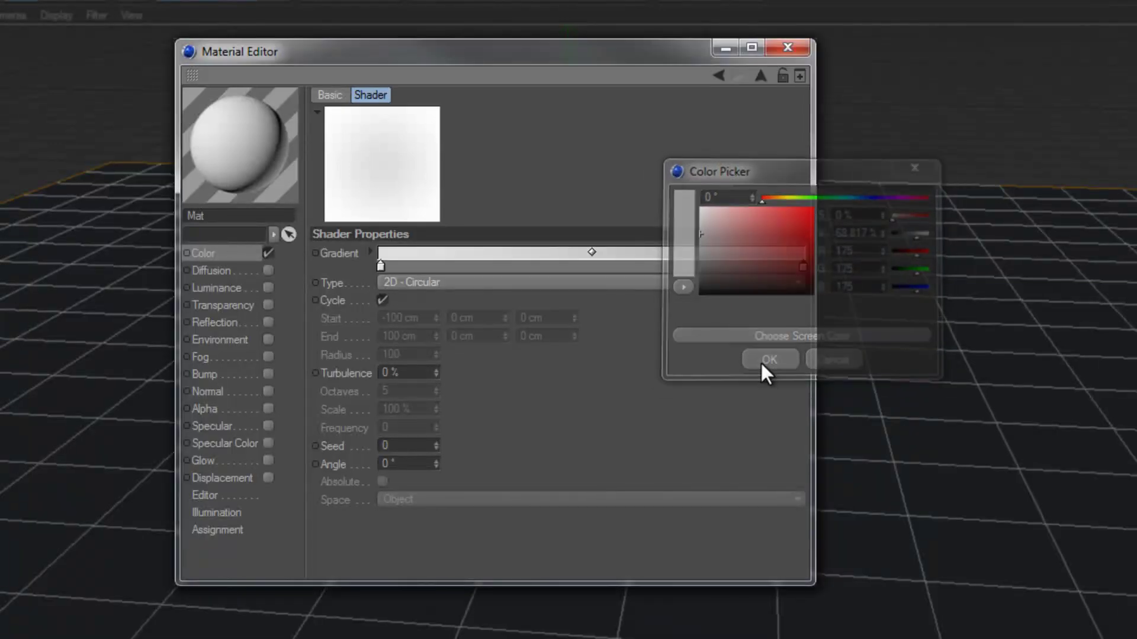
click(761, 362)
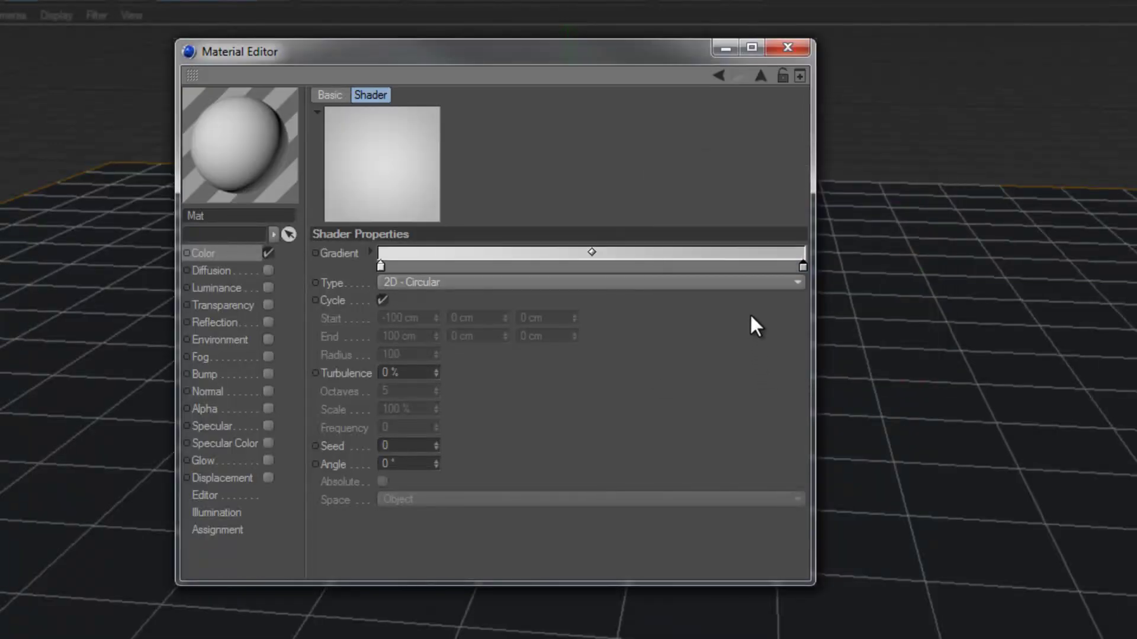
double_click(804, 266)
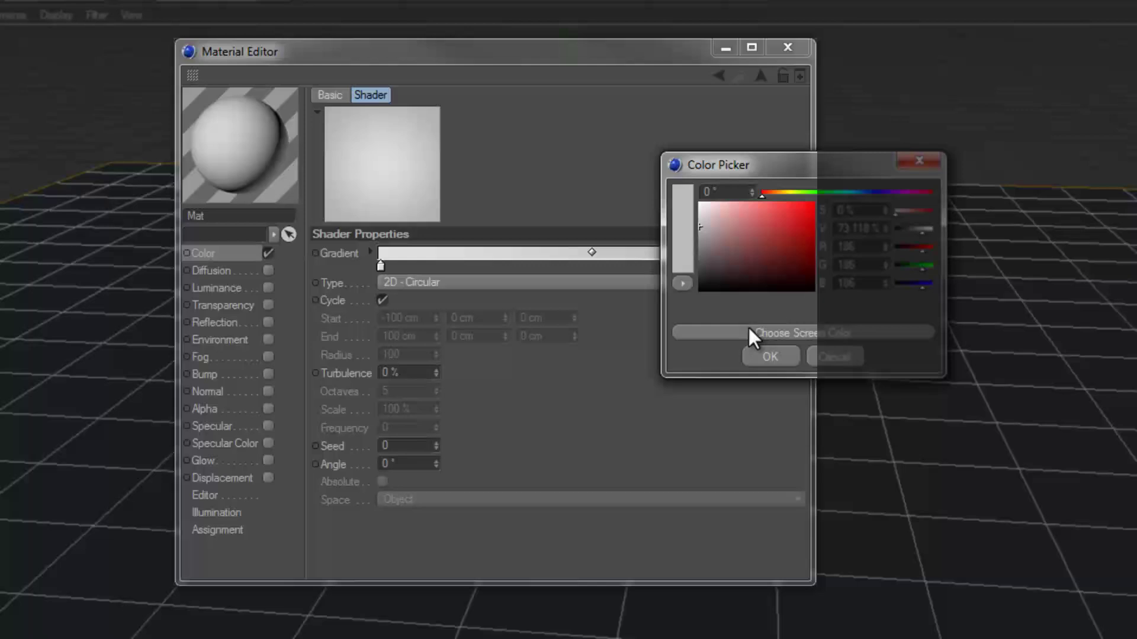
click(755, 353)
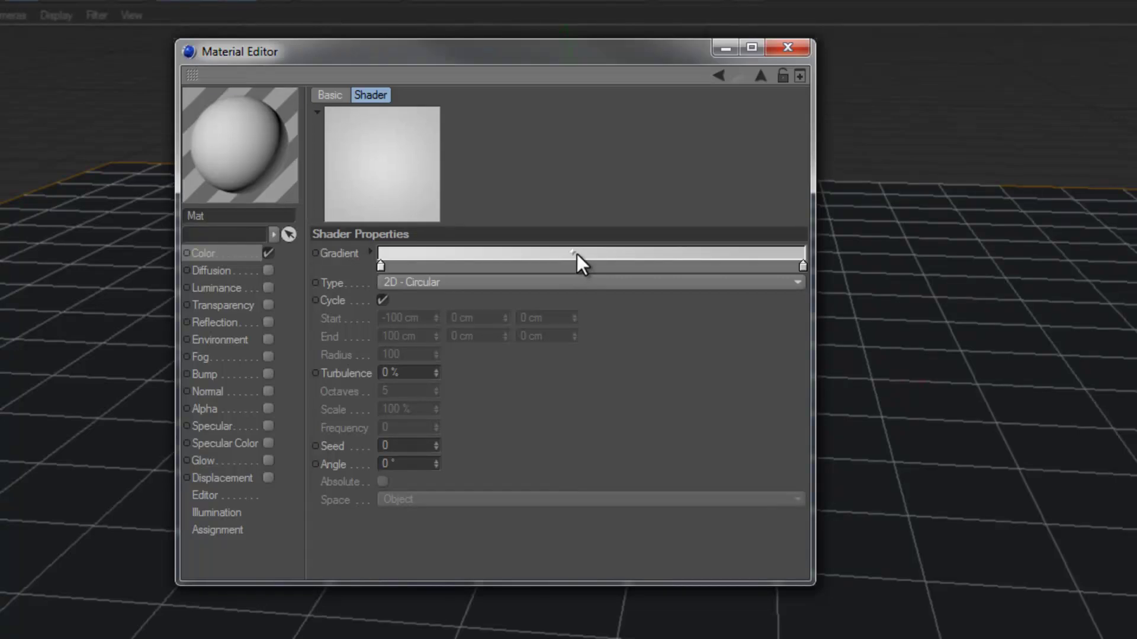
double_click(804, 265)
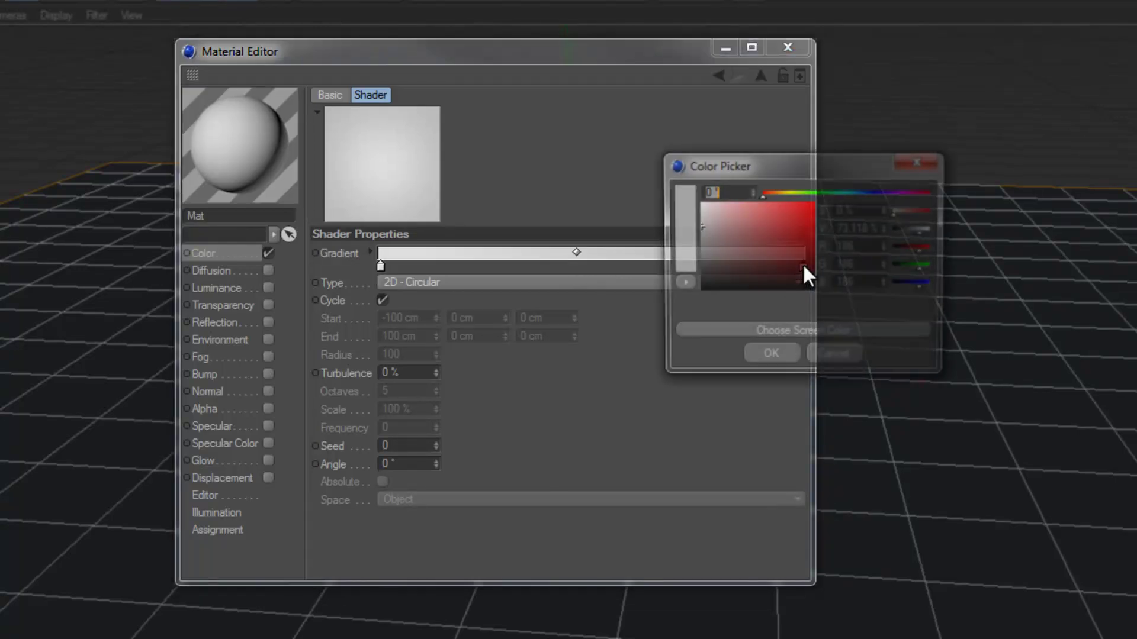
click(768, 357)
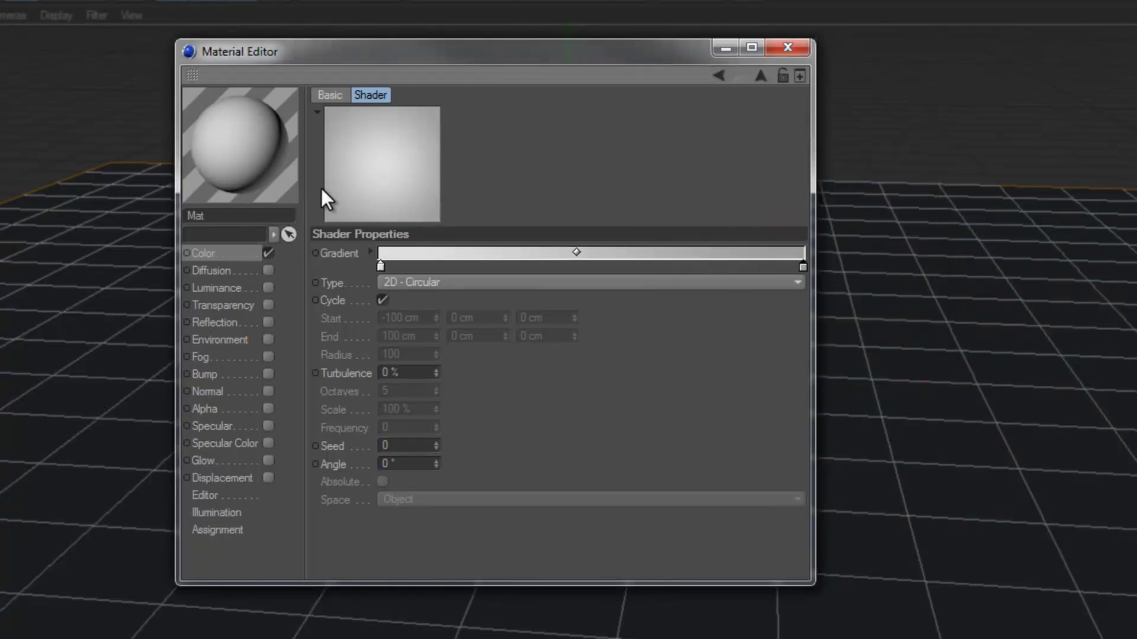
Apply the gradient material Mat to the Background object and render the view
click(787, 48)
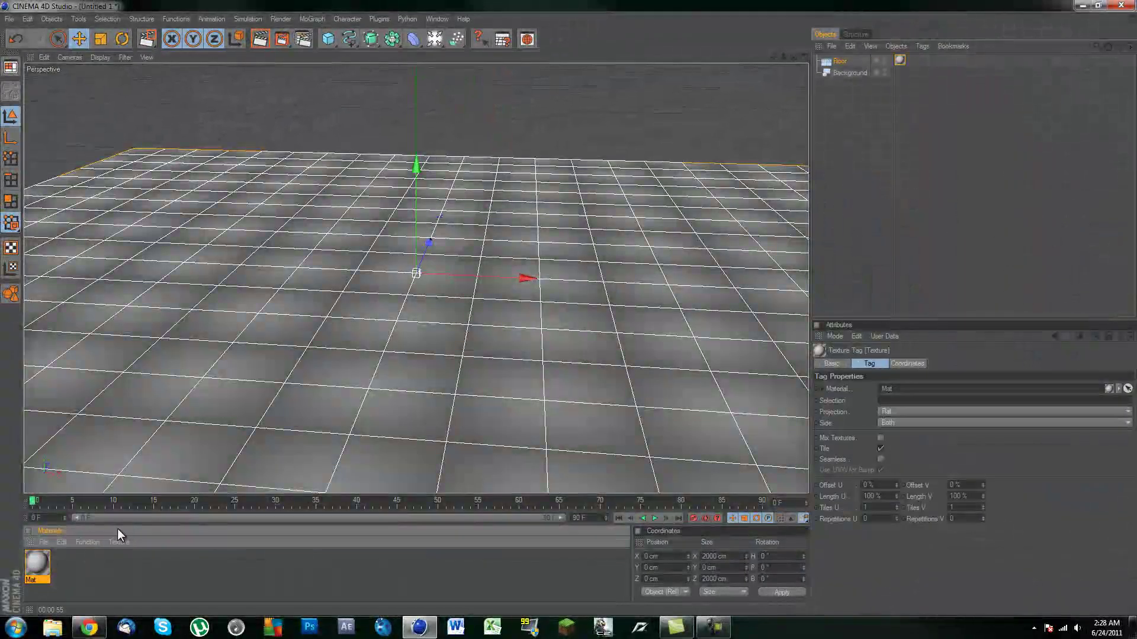
drag(37, 563, 850, 74)
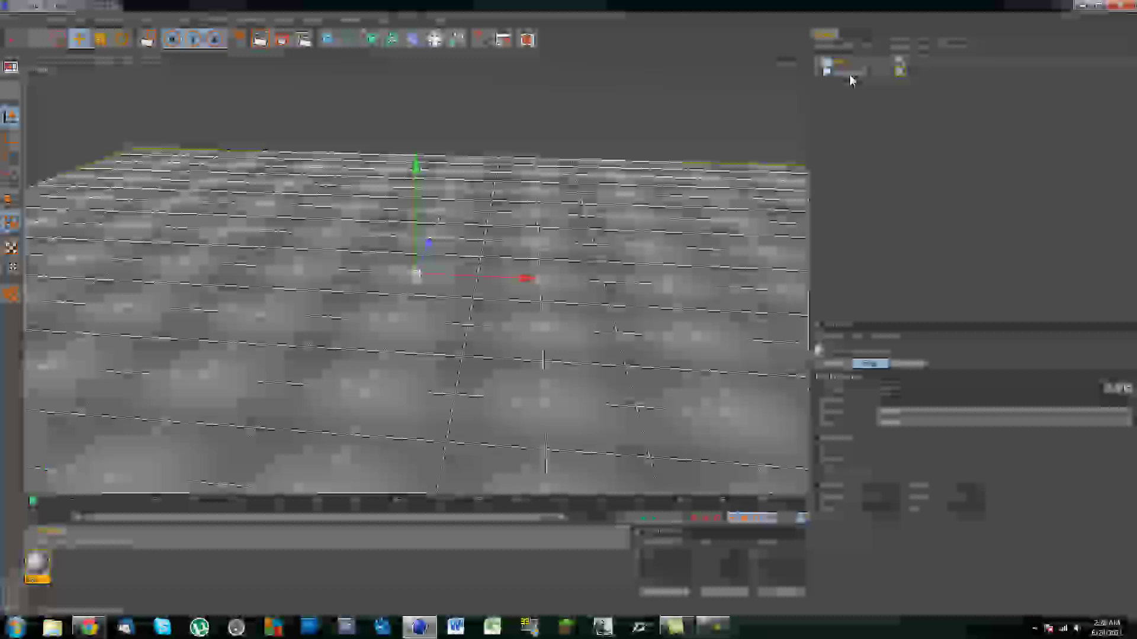
click(261, 39)
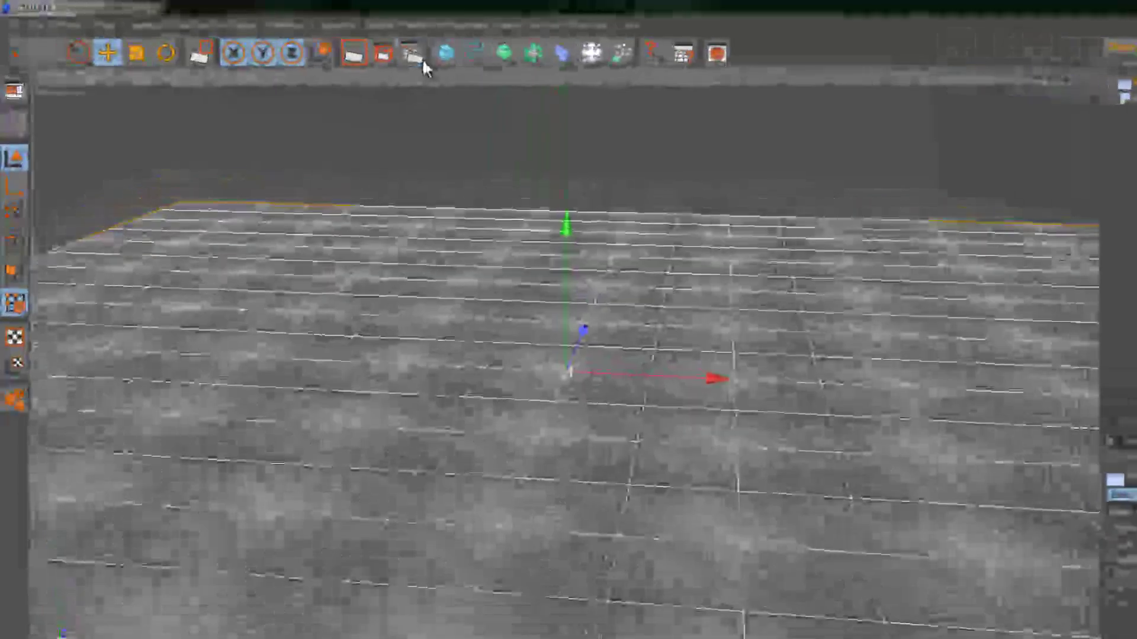
Disable Global Illumination in Render Settings and re-render the view
click(303, 39)
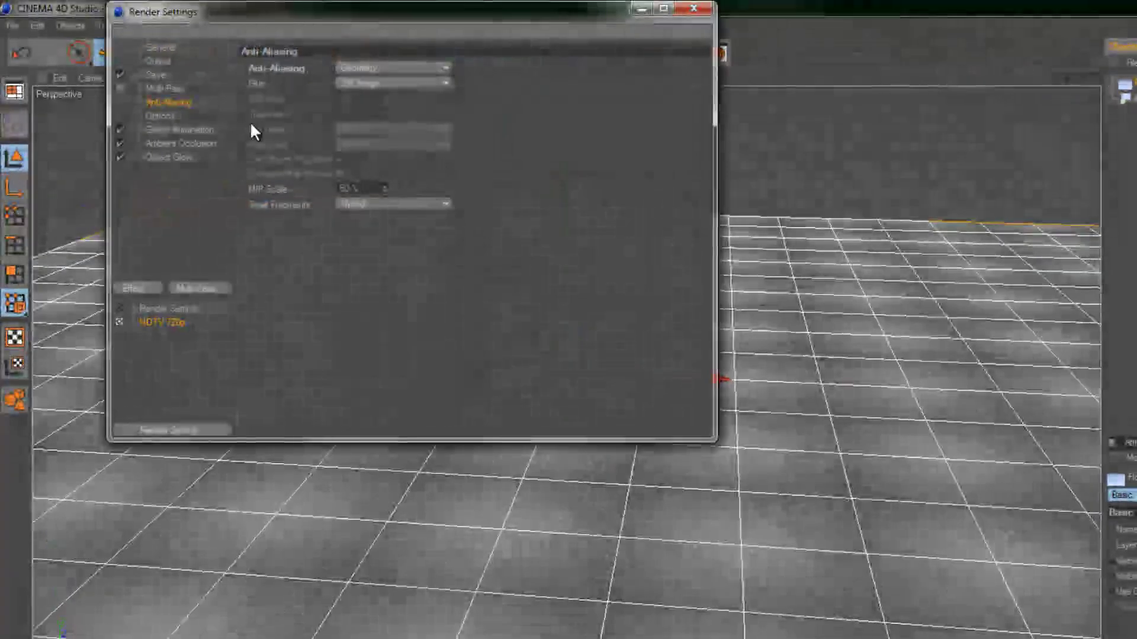
click(120, 129)
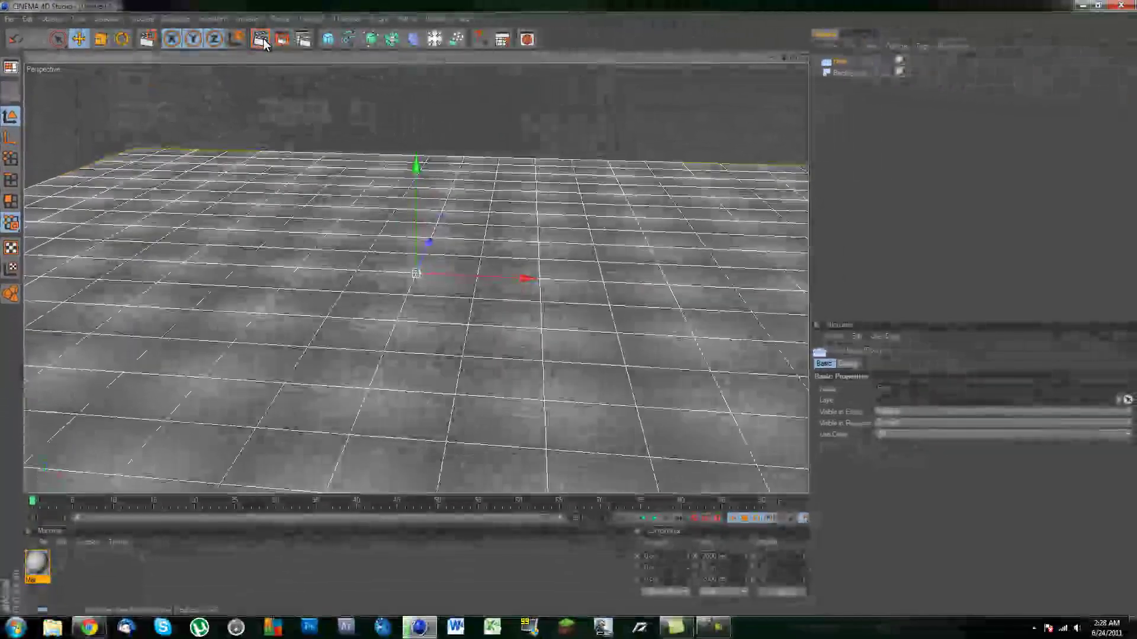
click(260, 40)
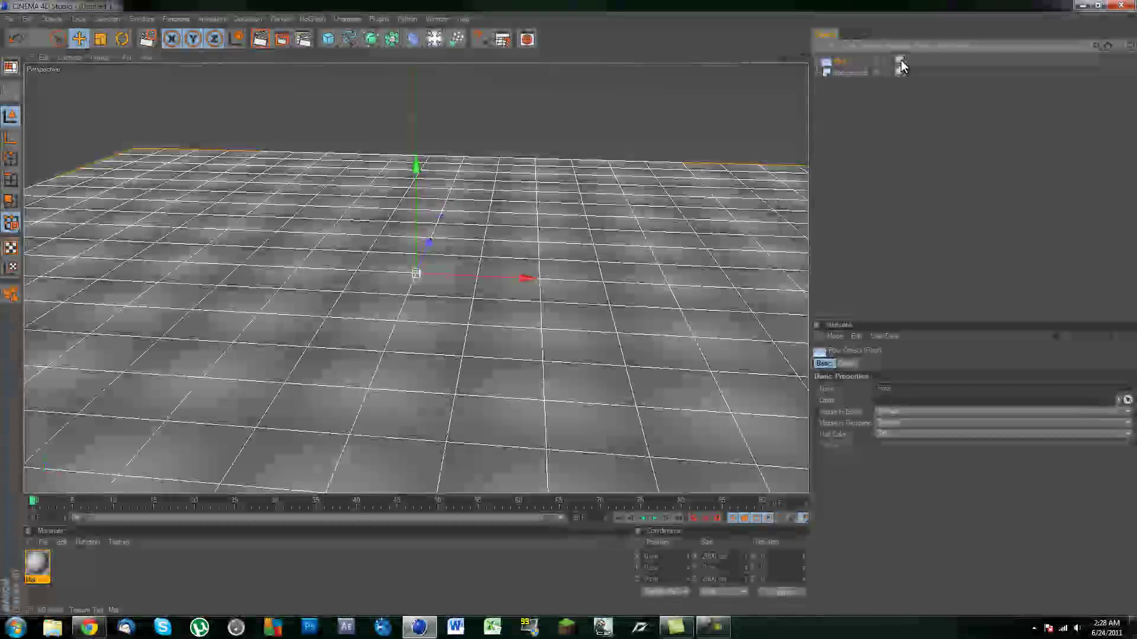
Set the Floor's texture tag projection to Frontal and render to check the seamless backdrop
click(900, 62)
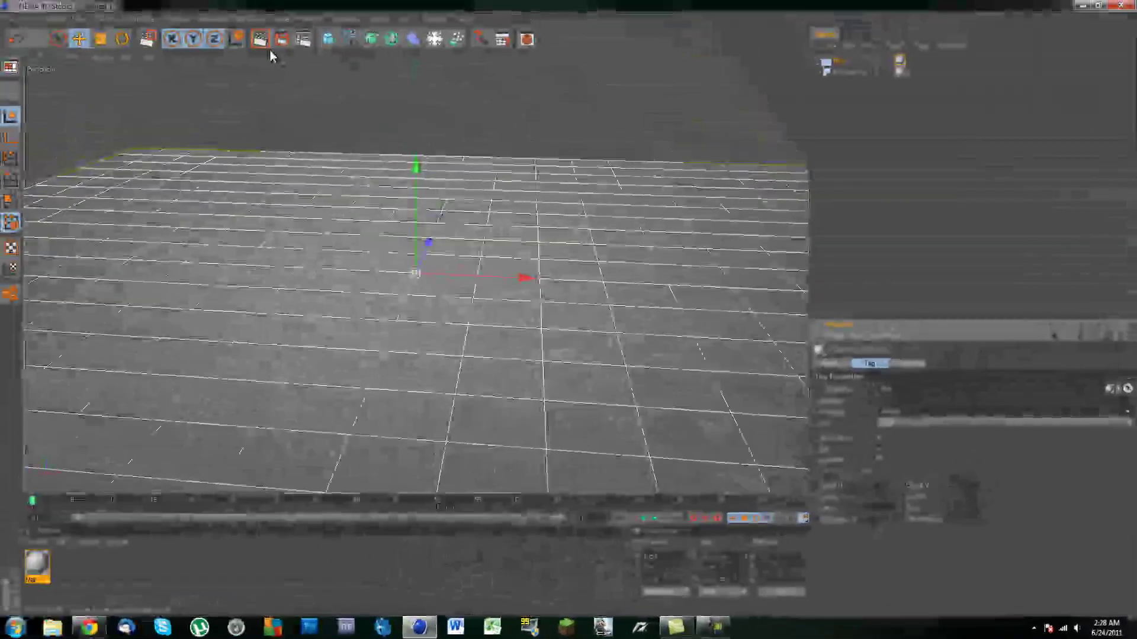
click(261, 40)
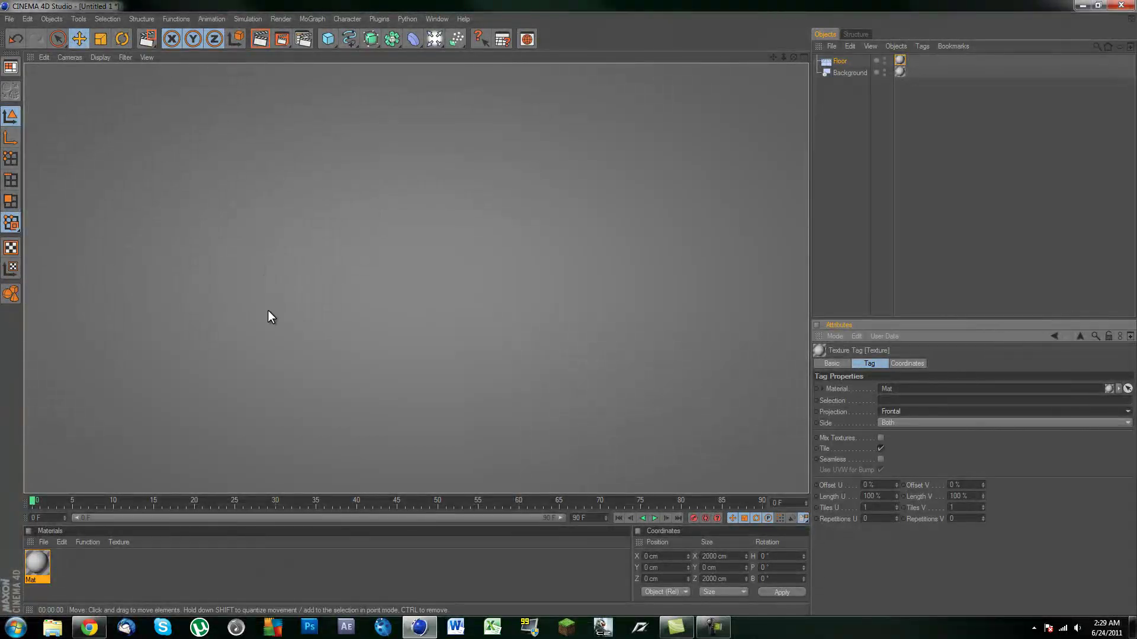
Add a MoText object and set its Align option to Middle
click(841, 105)
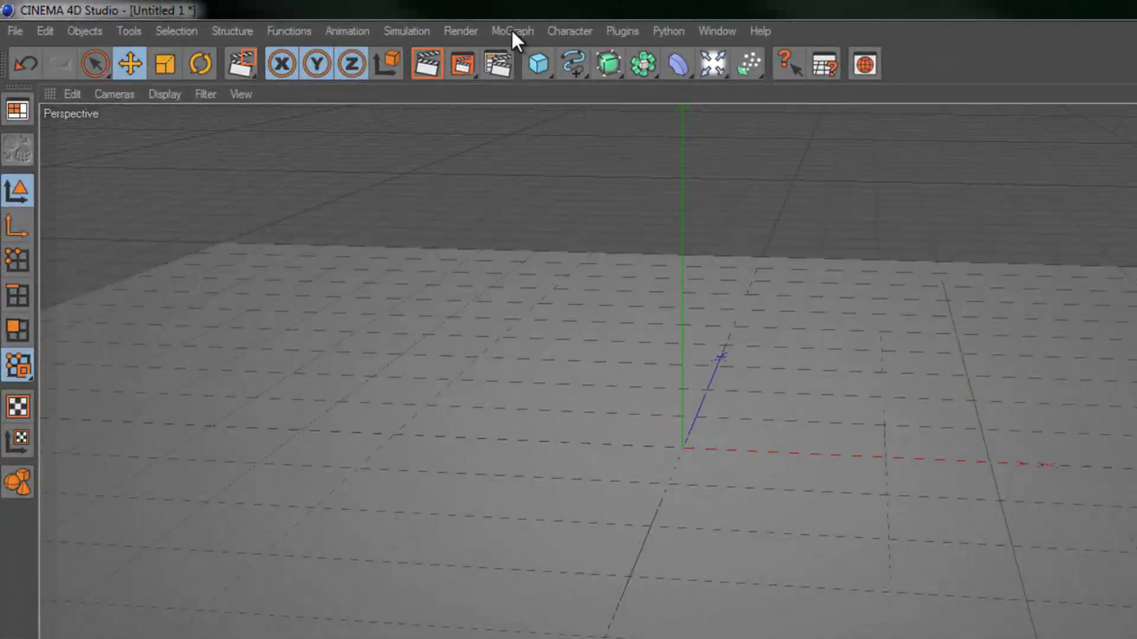
click(513, 30)
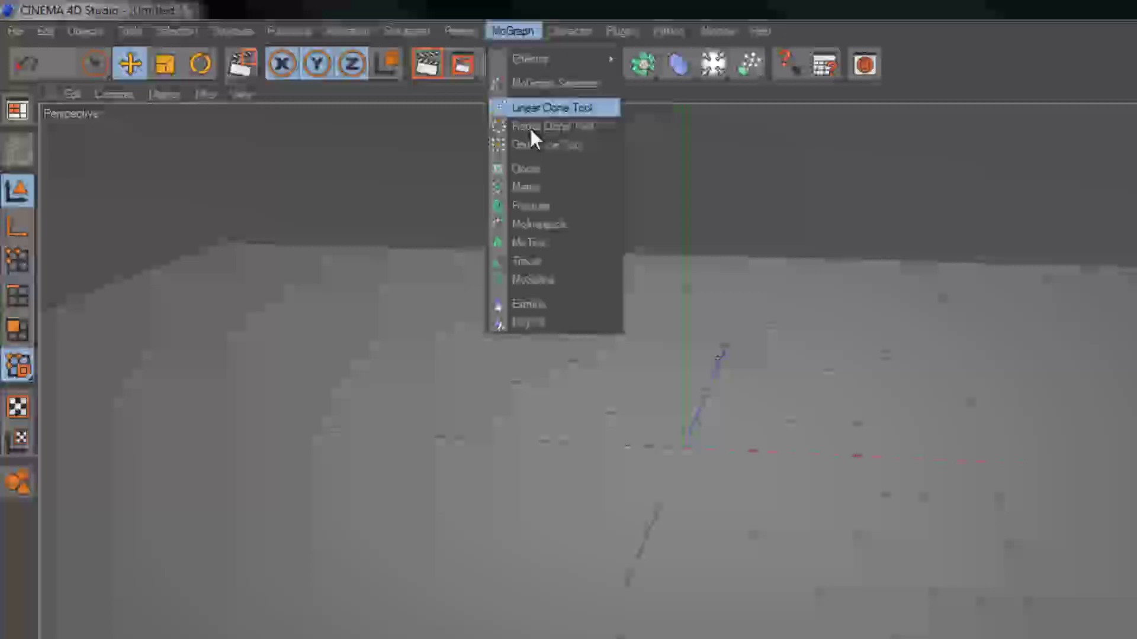
click(516, 240)
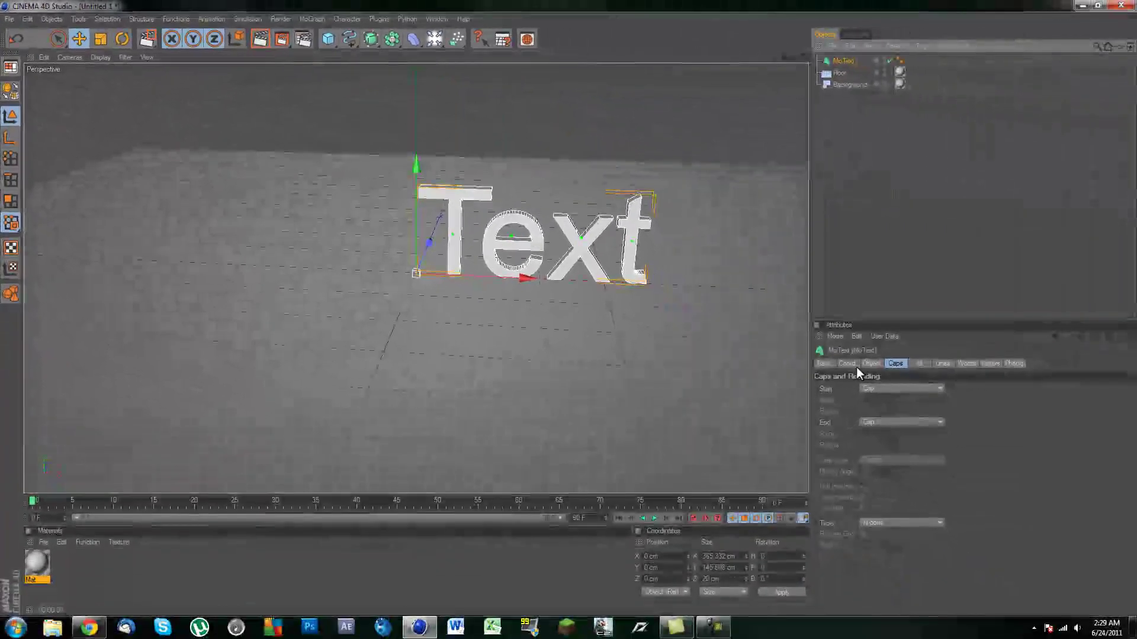
click(997, 415)
click(847, 363)
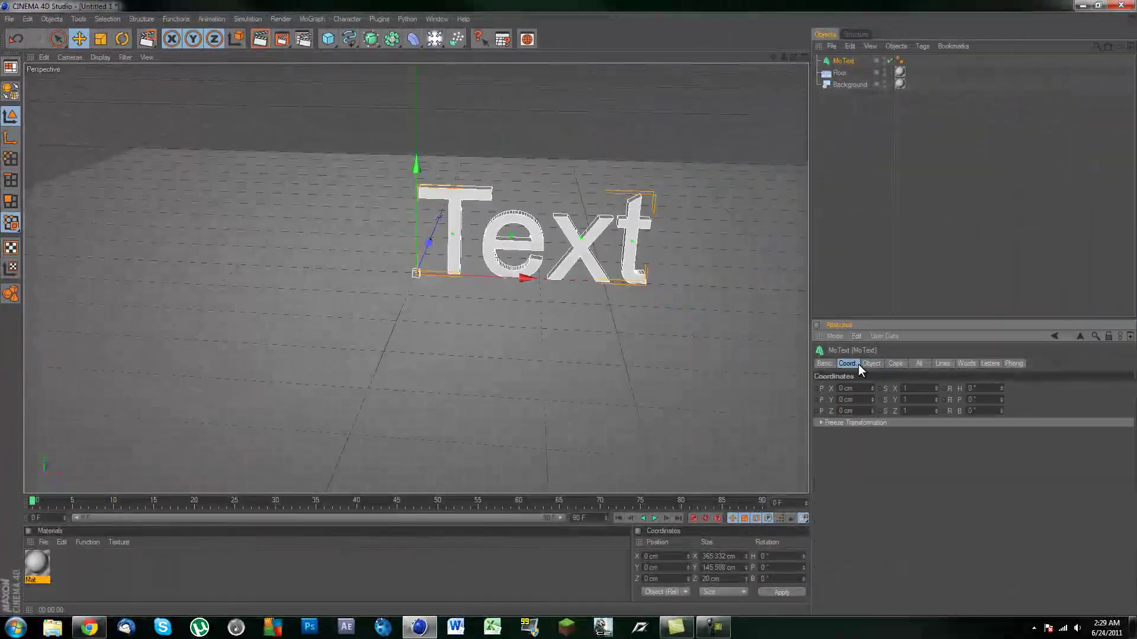
click(871, 363)
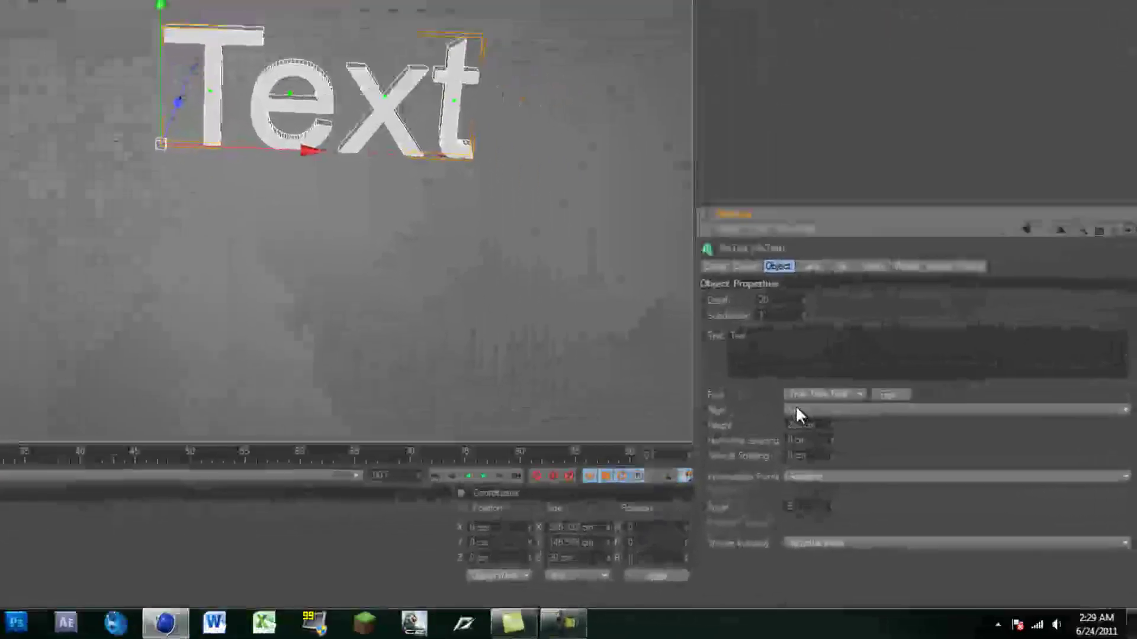
click(795, 411)
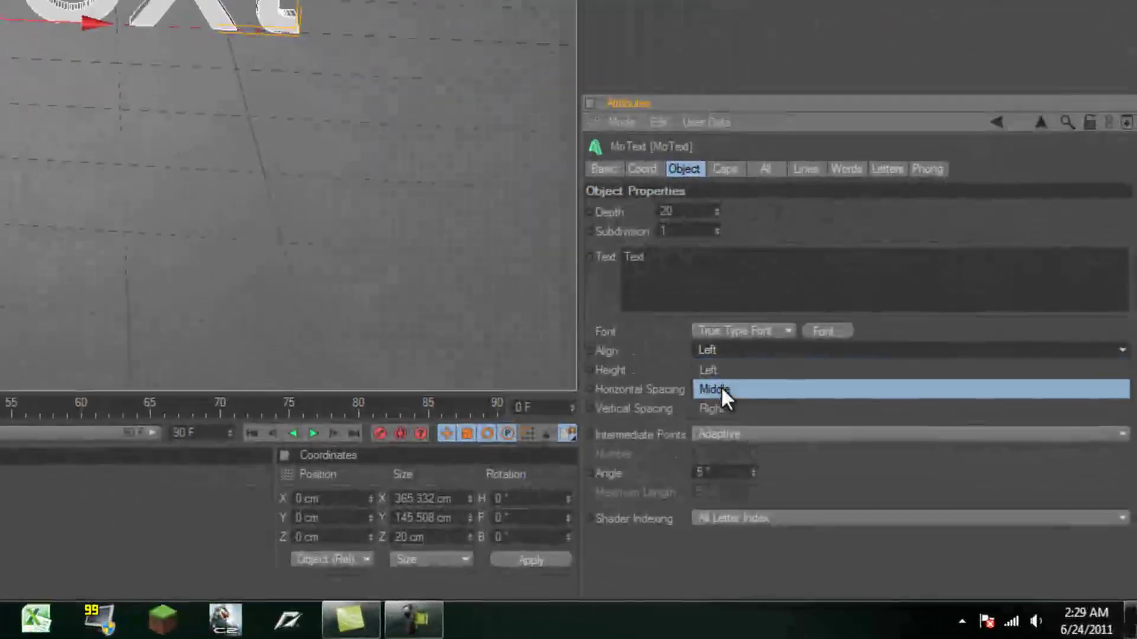
click(809, 442)
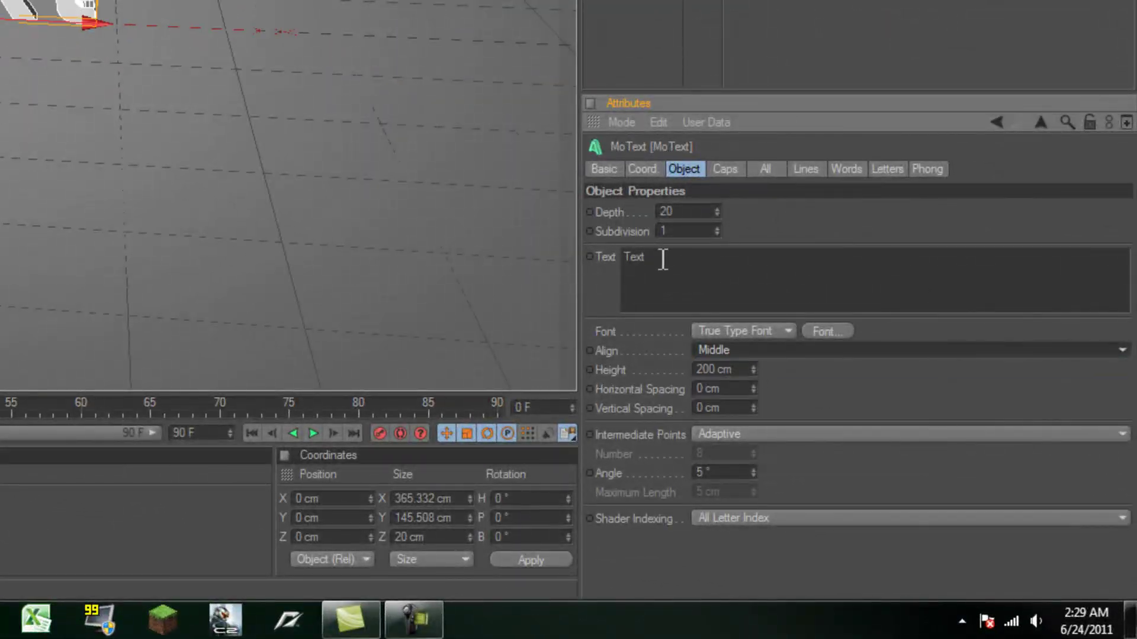
Replace the MoText's text with 'TEXT'
click(663, 259)
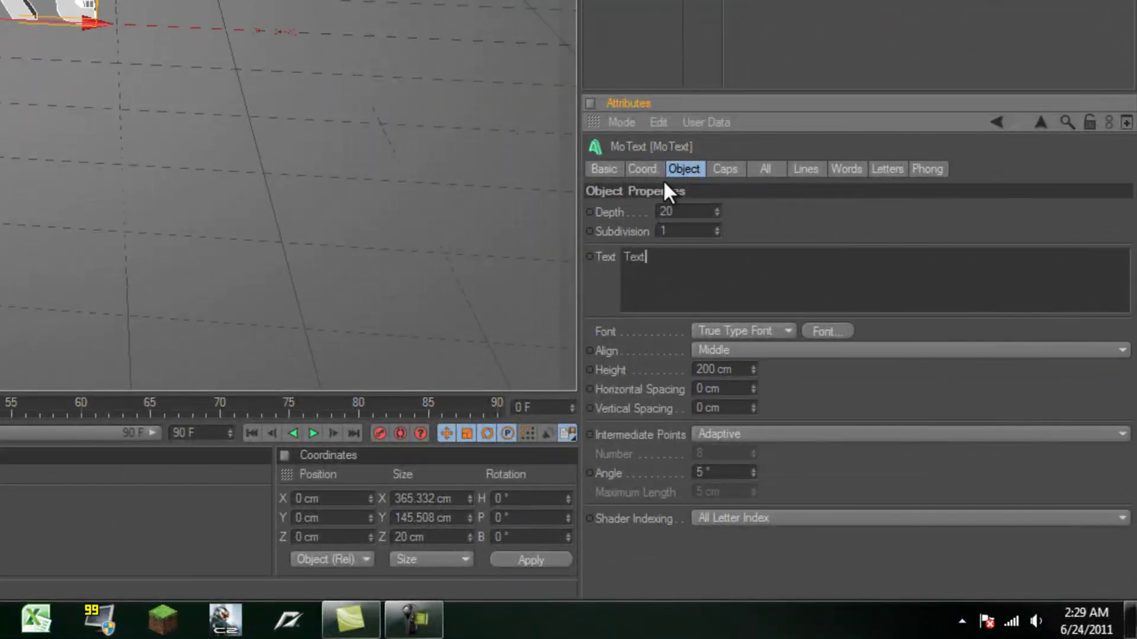
key(BackSpace)
key(BackSpace)
key(BackSpace)
key(BackSpace)
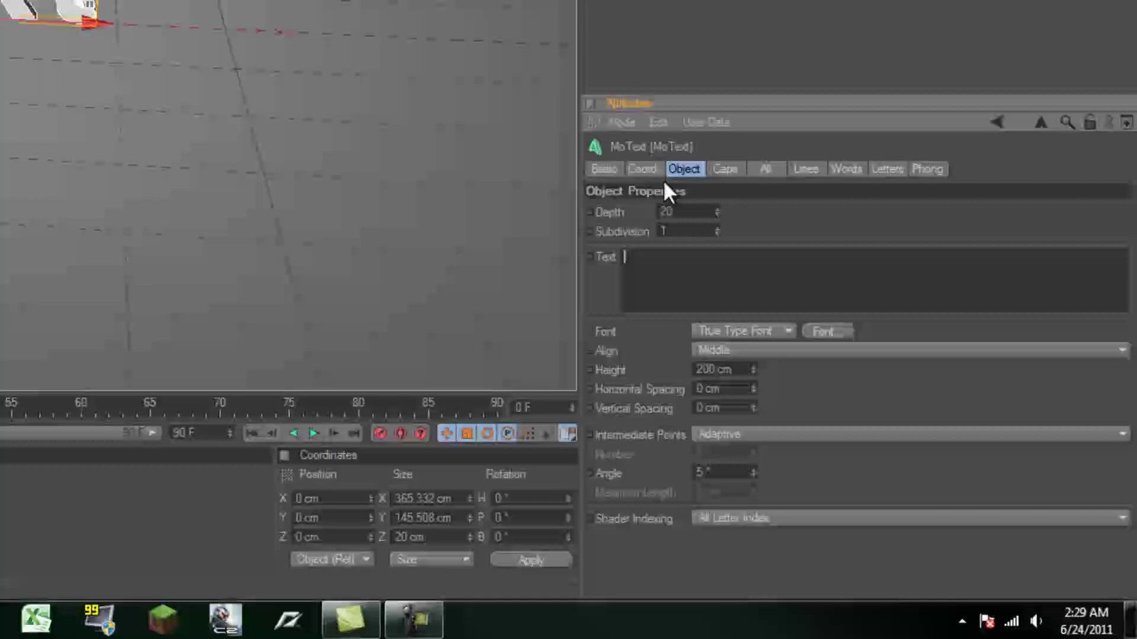
text(TEXT)
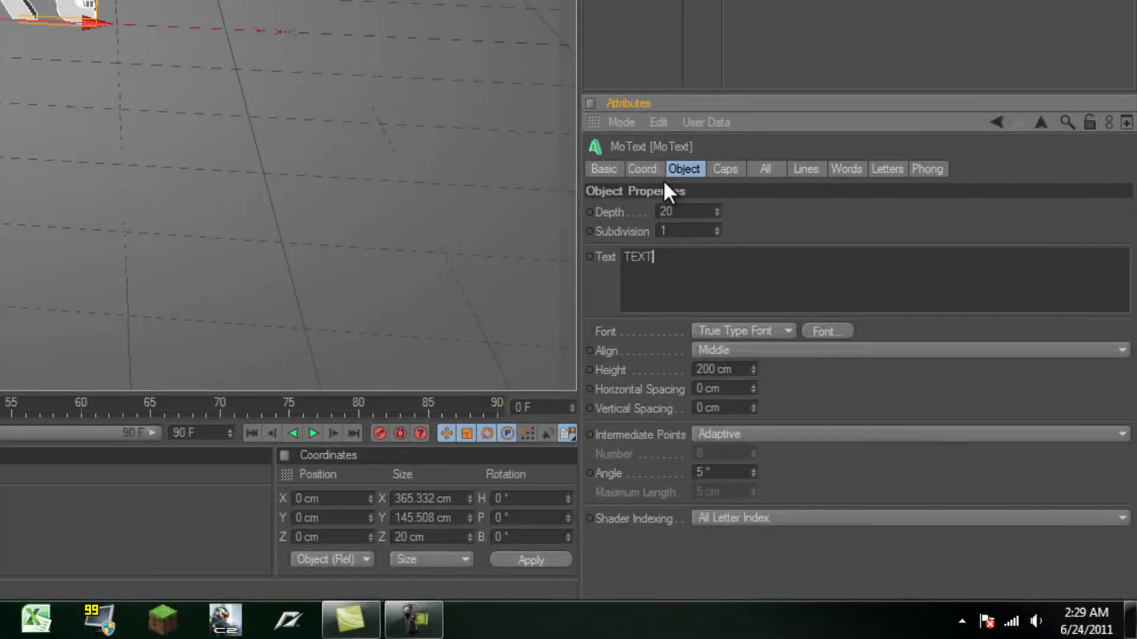
Switch the MoText font to Sketch Block and set its Depth to 100 cm
click(827, 331)
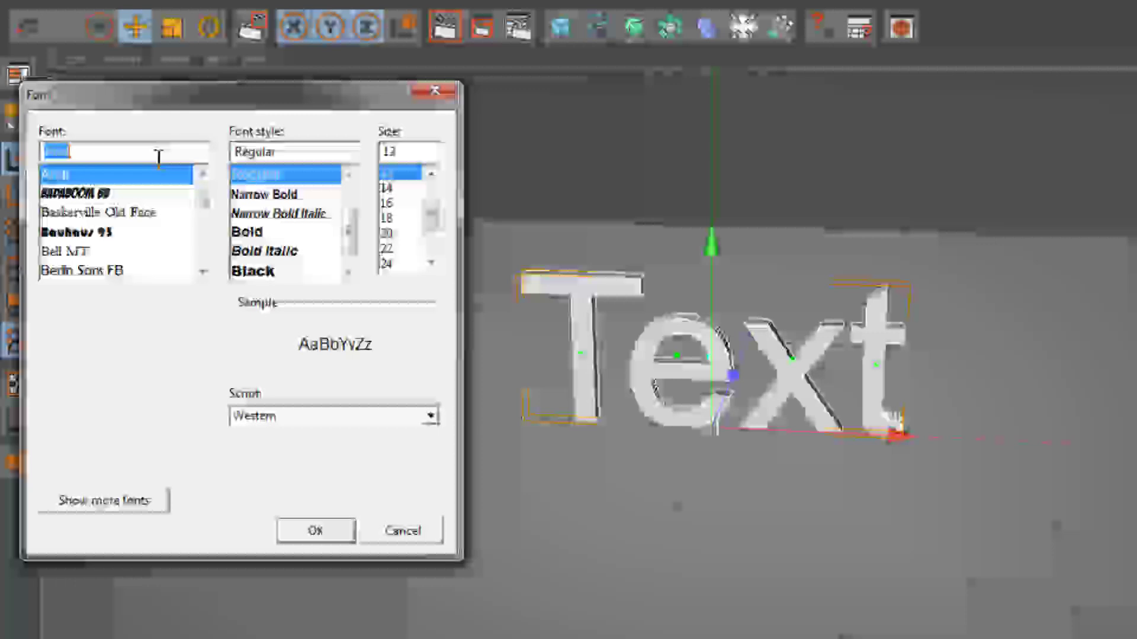
click(124, 138)
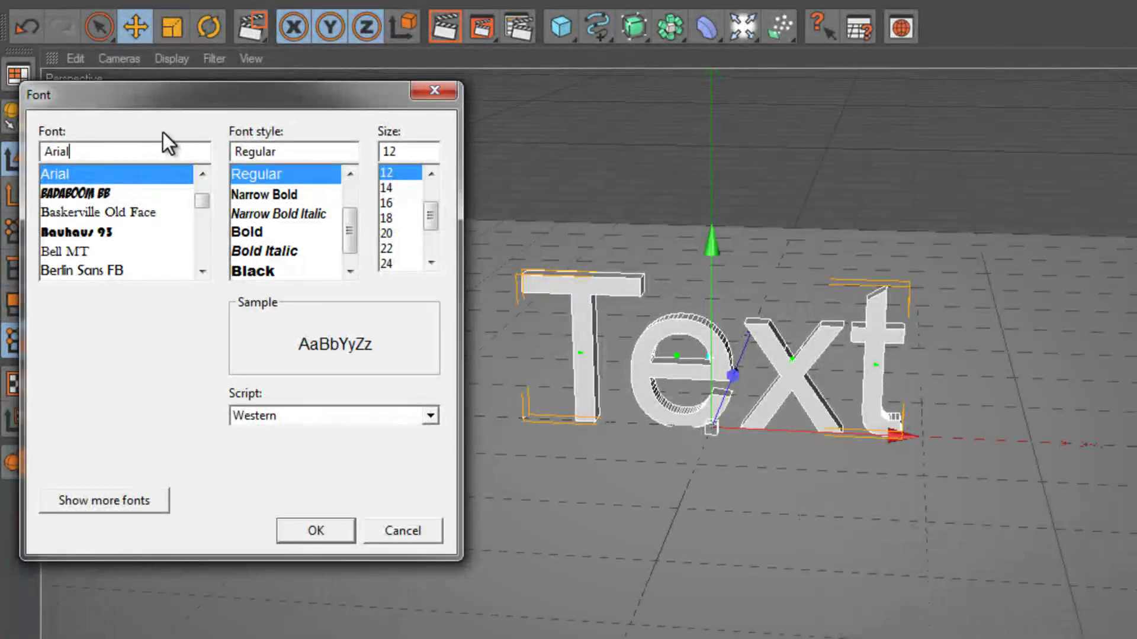
key(BackSpace)
key(BackSpace)
key(BackSpace)
key(BackSpace)
key(BackSpace)
text(SKET)
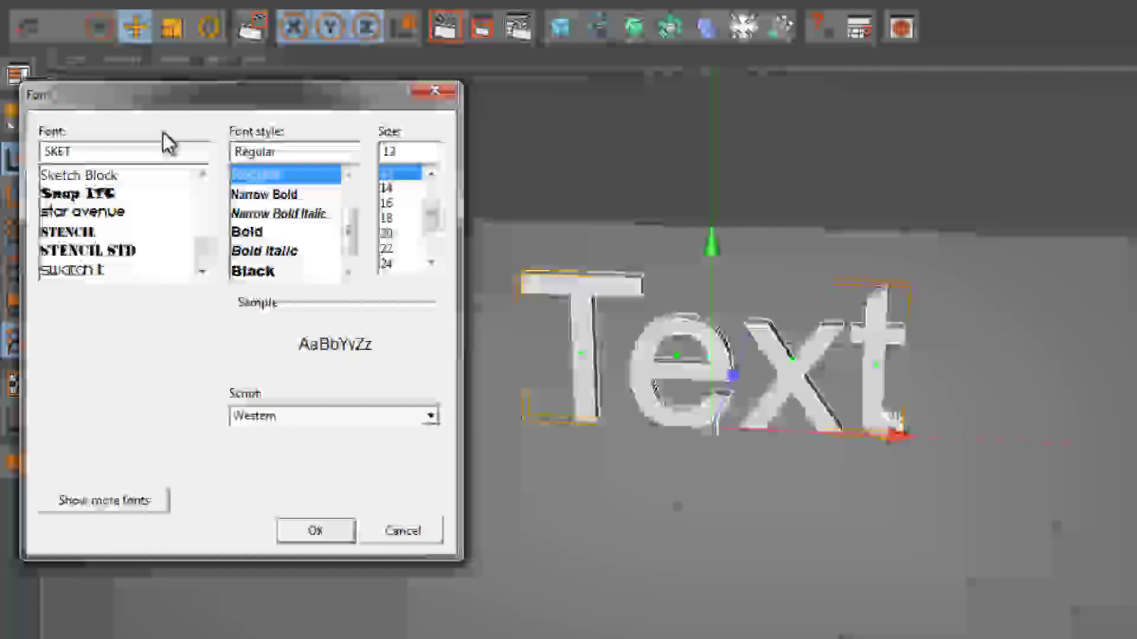
click(86, 175)
click(303, 527)
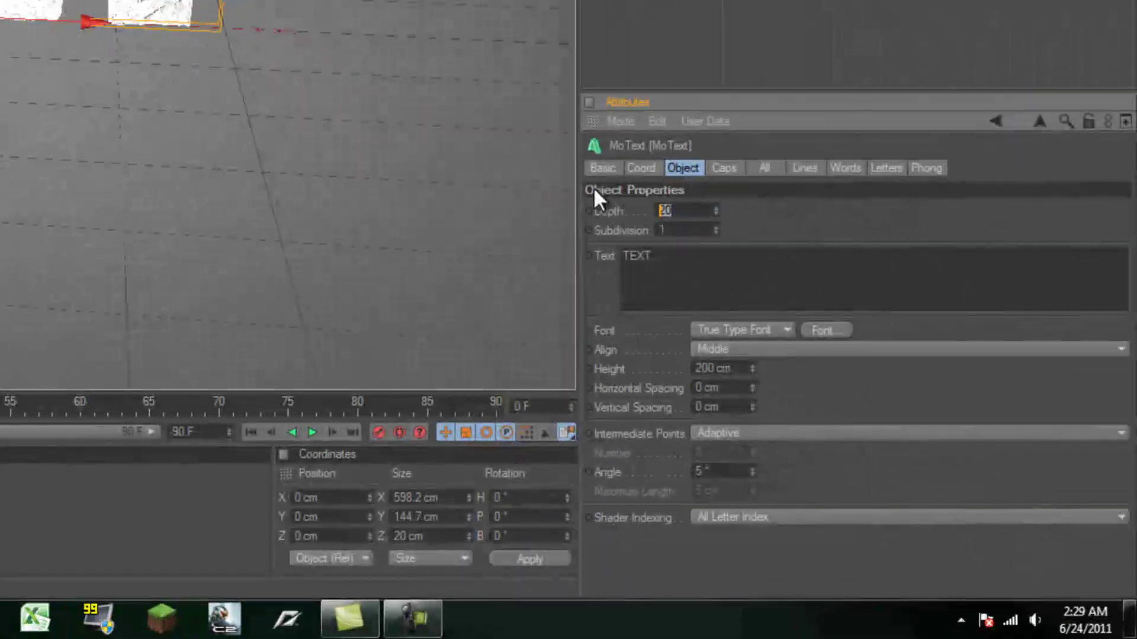
text(100)
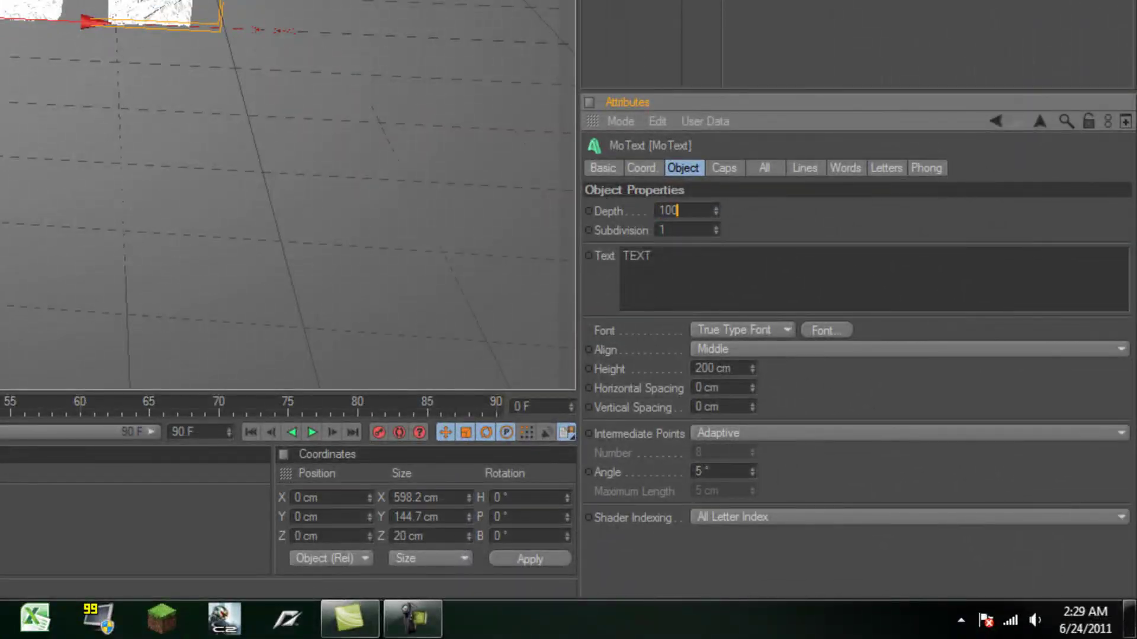
key(Return)
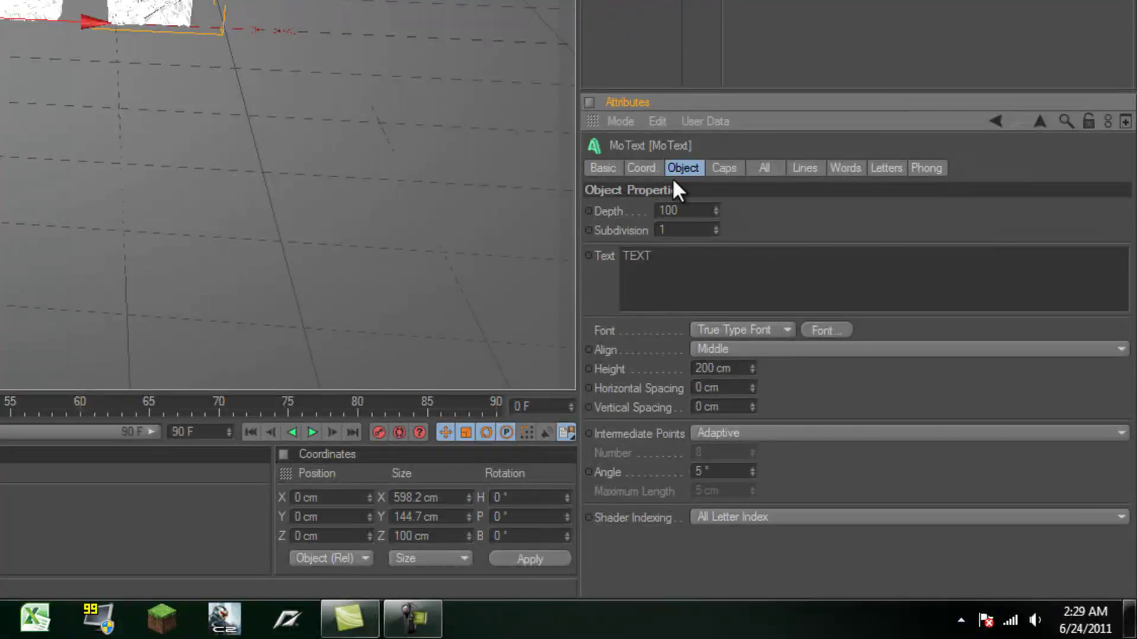
Give the letters a start Fillet Cap with 5 steps and a 6 cm radius
click(723, 169)
click(689, 215)
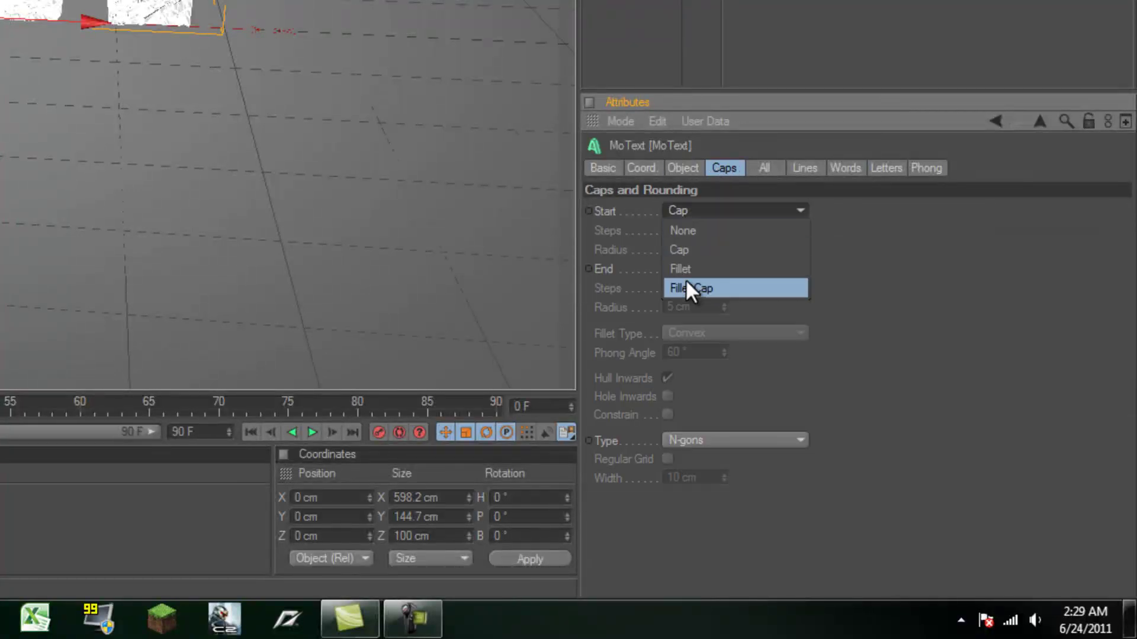
click(685, 284)
double_click(694, 233)
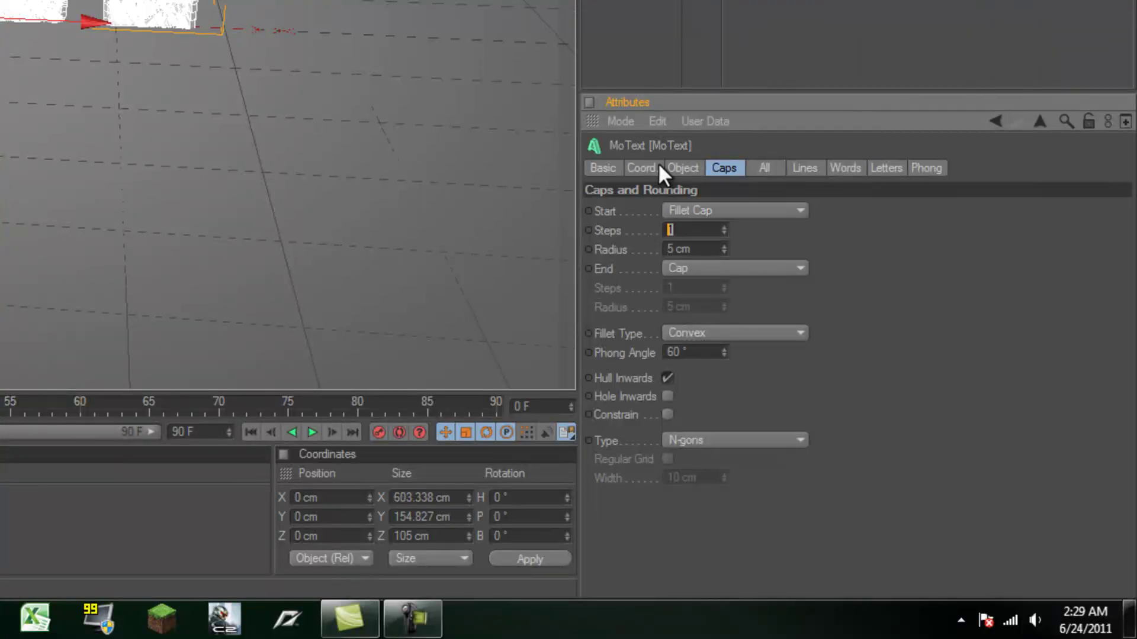
text(5)
key(Return)
double_click(713, 244)
text(6)
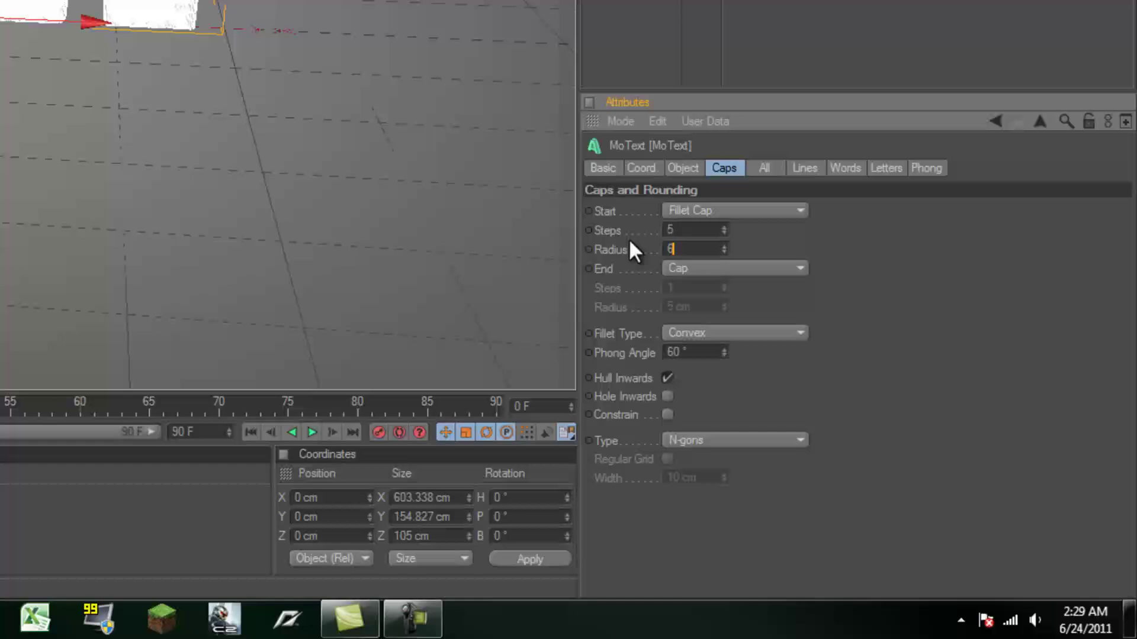
key(Return)
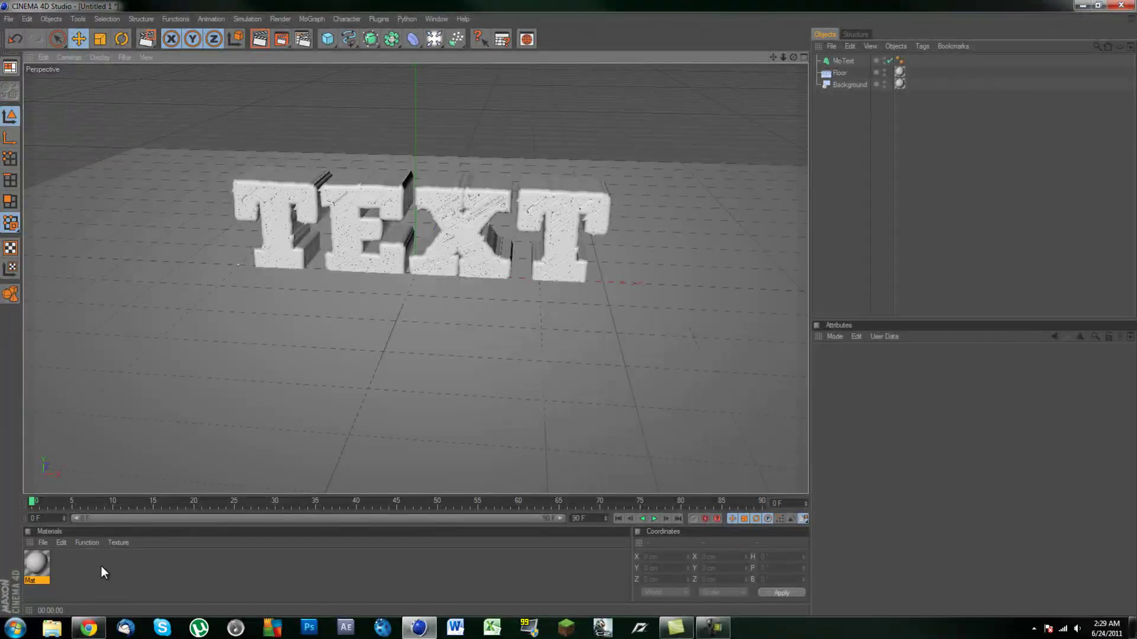
Create material Mat.1 and set its colour to orange RGB 255, 180, 31
double_click(82, 569)
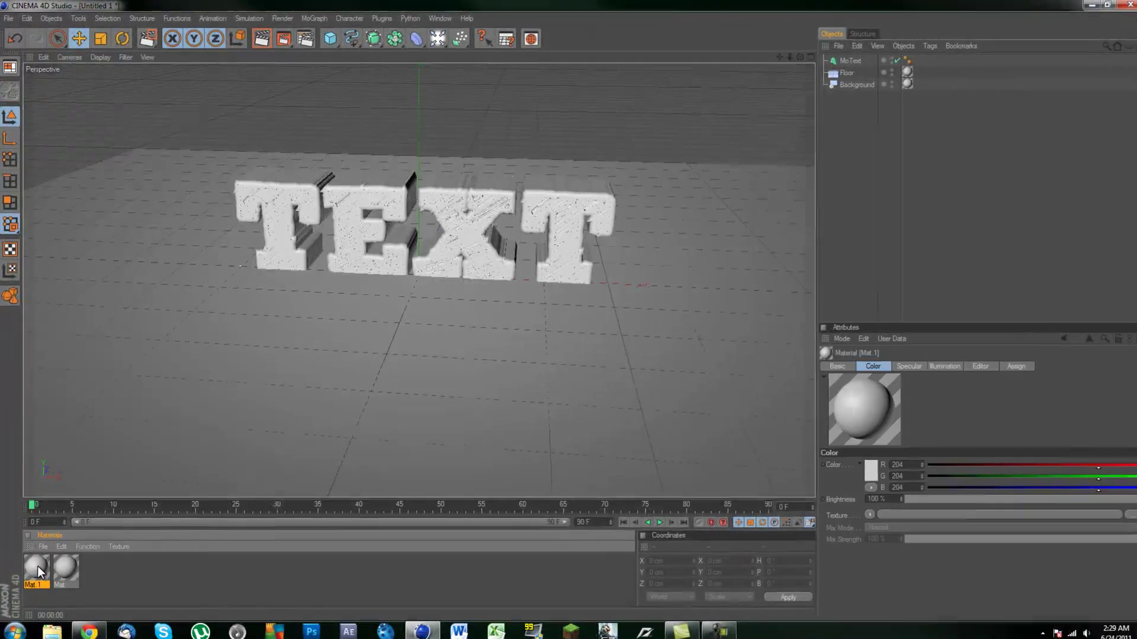
double_click(38, 566)
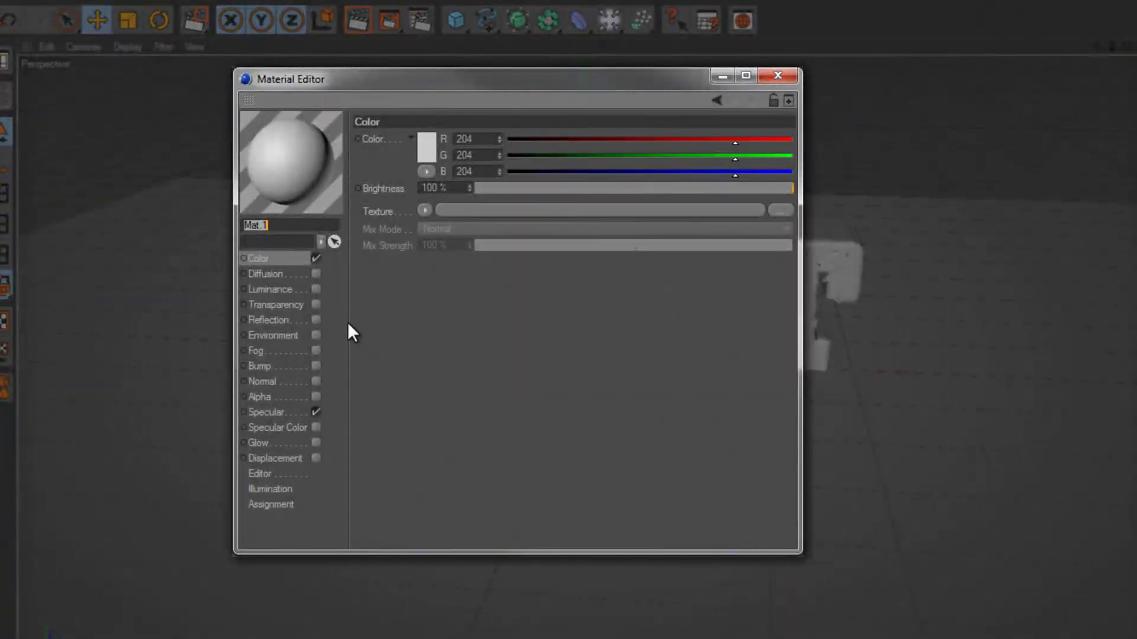
click(273, 263)
click(421, 143)
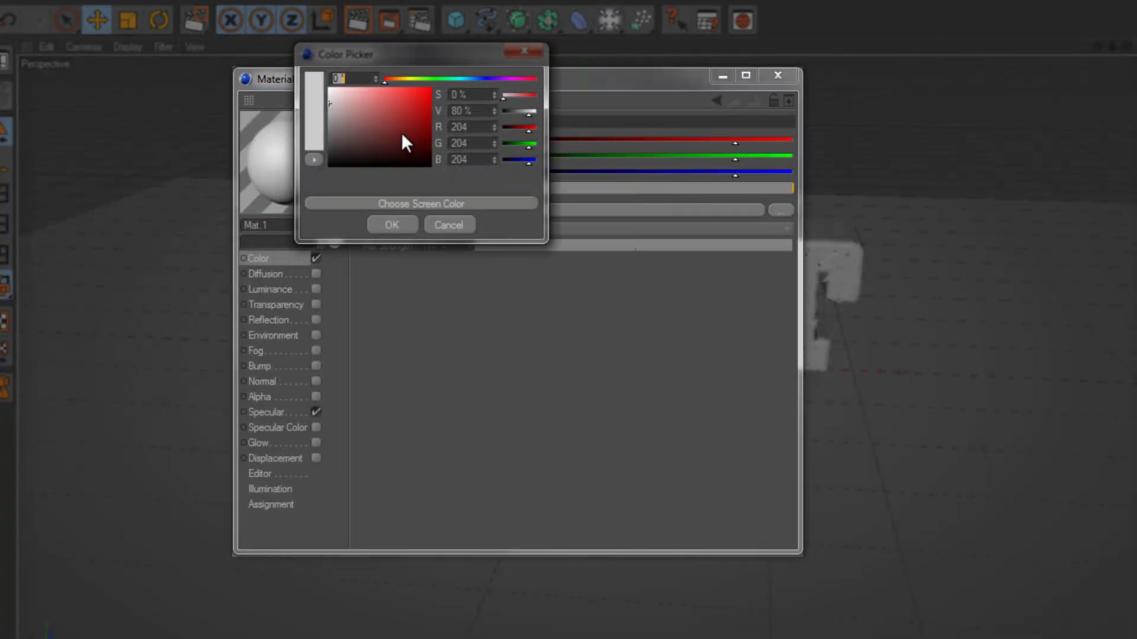
mouse_move(407, 78)
mouse_down()
mouse_move(397, 80)
mouse_move(445, 90)
mouse_move(400, 83)
mouse_move(419, 104)
mouse_move(418, 86)
mouse_up()
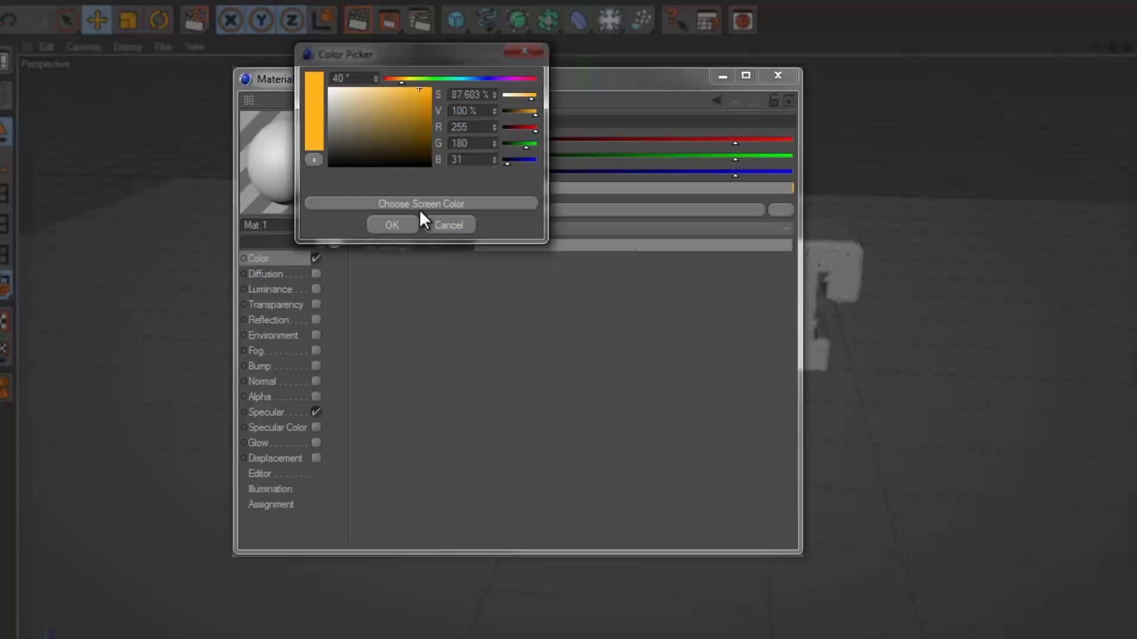
click(392, 235)
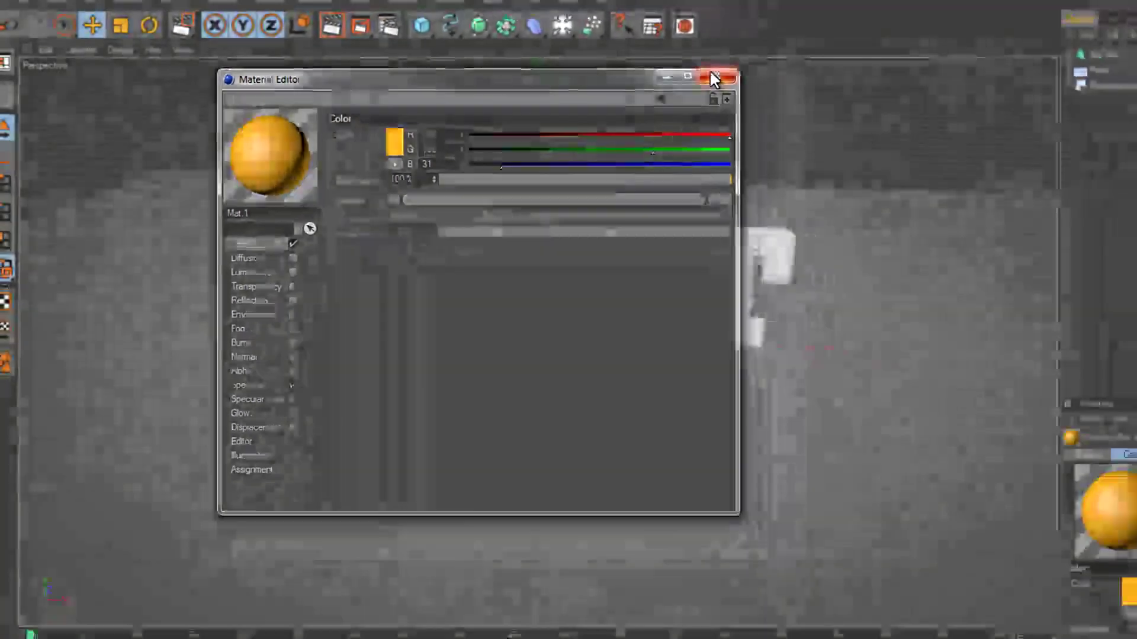
Apply the orange Mat.1 to the MoText letters and bring up Render Settings
click(777, 75)
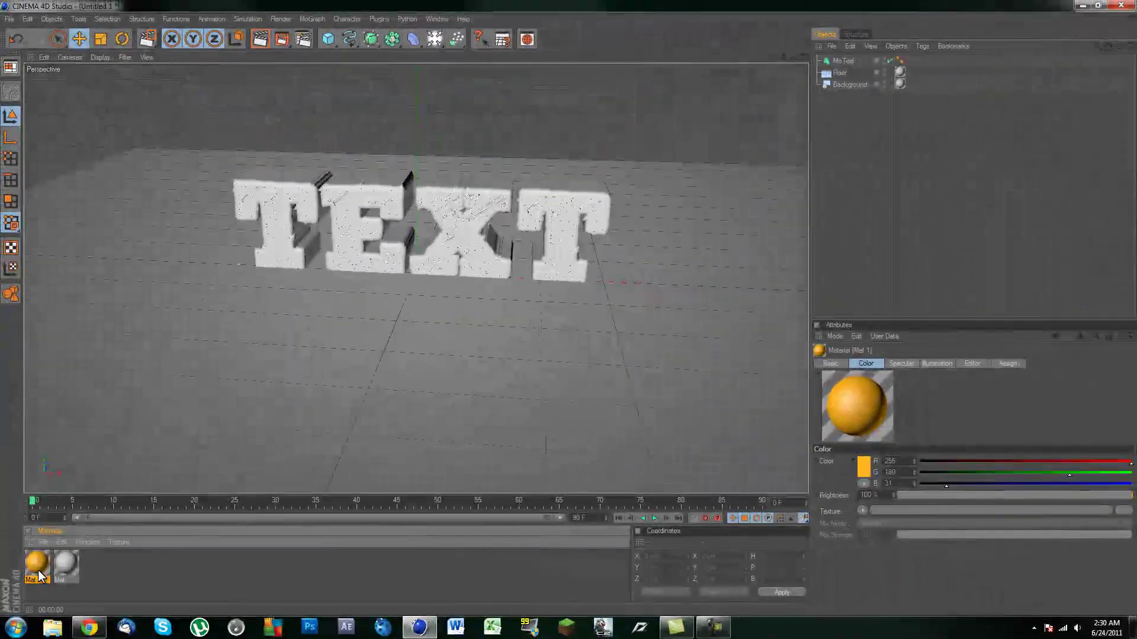
drag(37, 574, 343, 221)
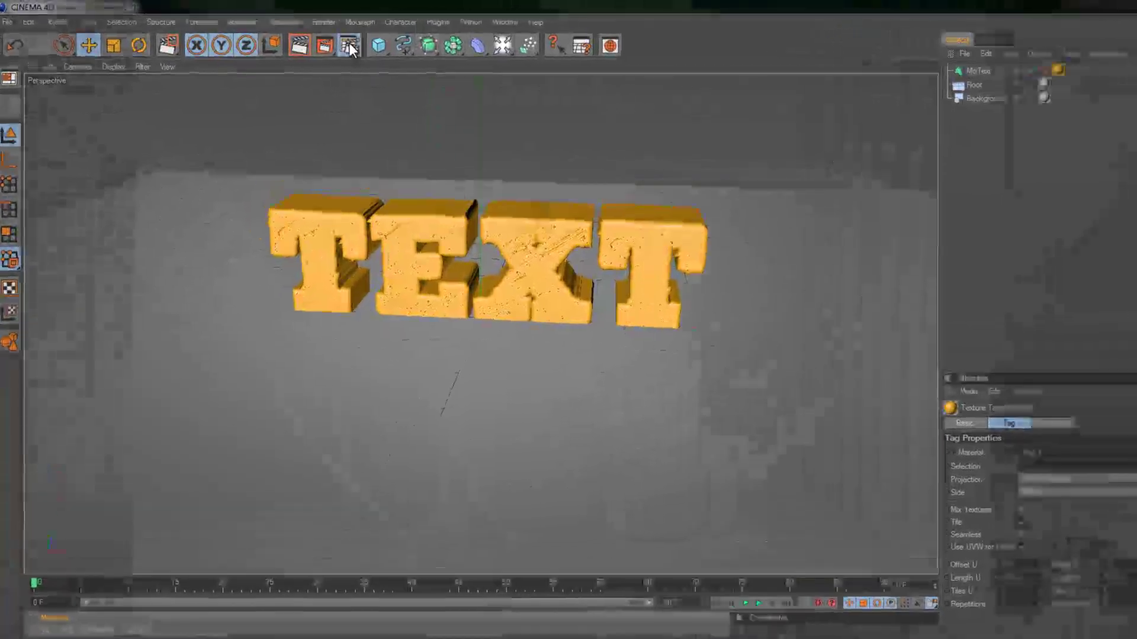
click(303, 38)
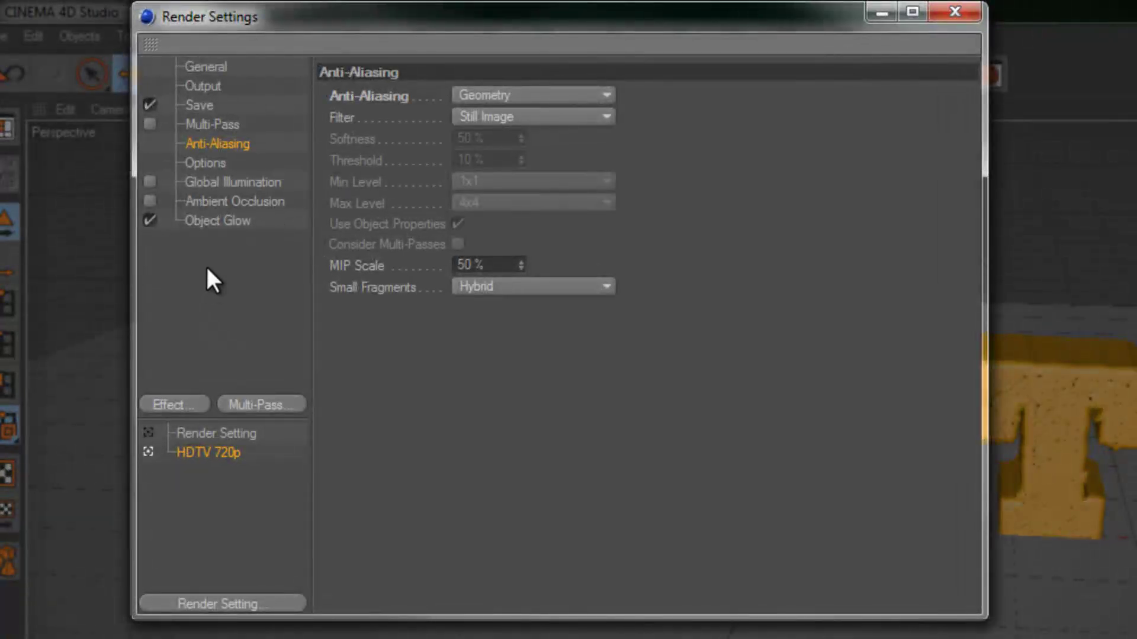
Inspect the Global Illumination page, then the Options page with Ray Depth 6, Reflection Depth 2 and Shadow Depth 6
click(212, 188)
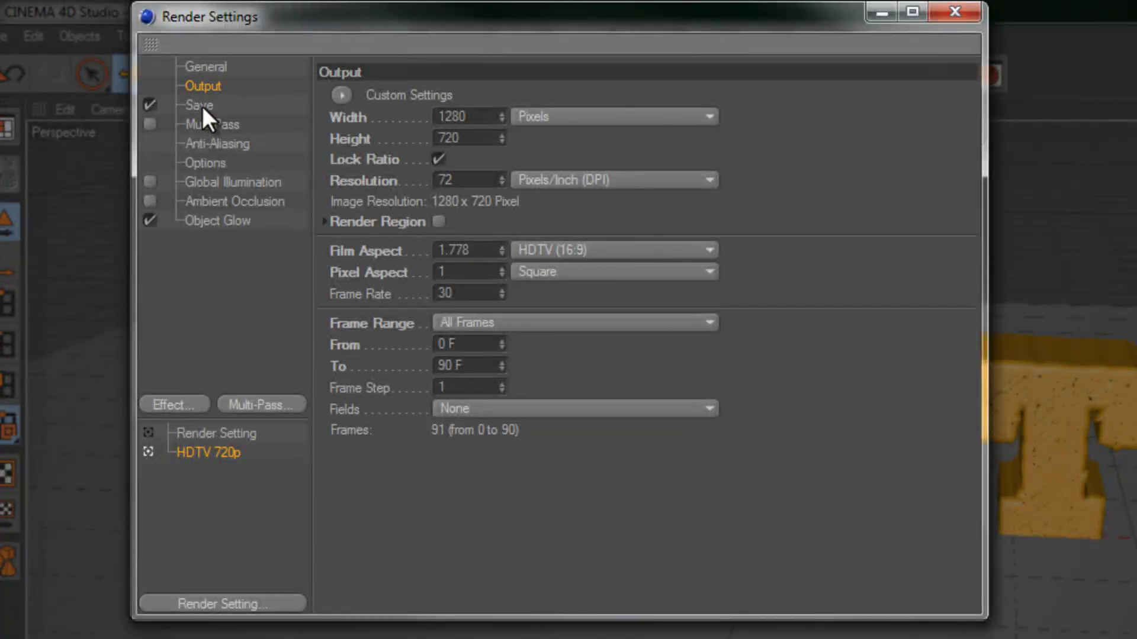
click(203, 161)
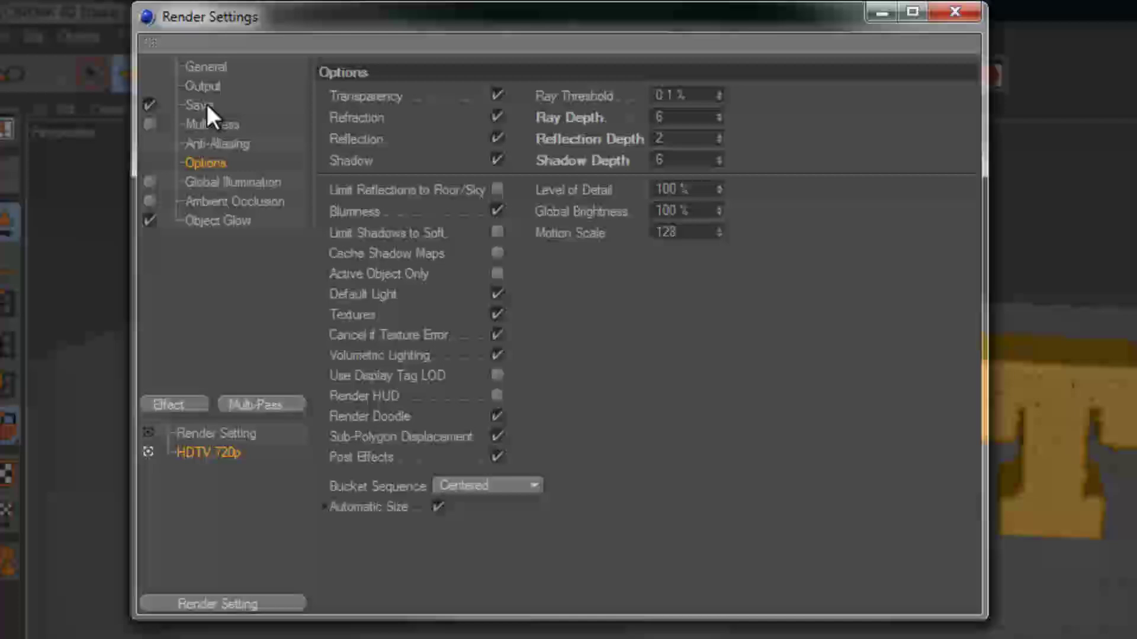
Enable Global Illumination, keeping the Irradiance Cache Record Density at Low
click(215, 183)
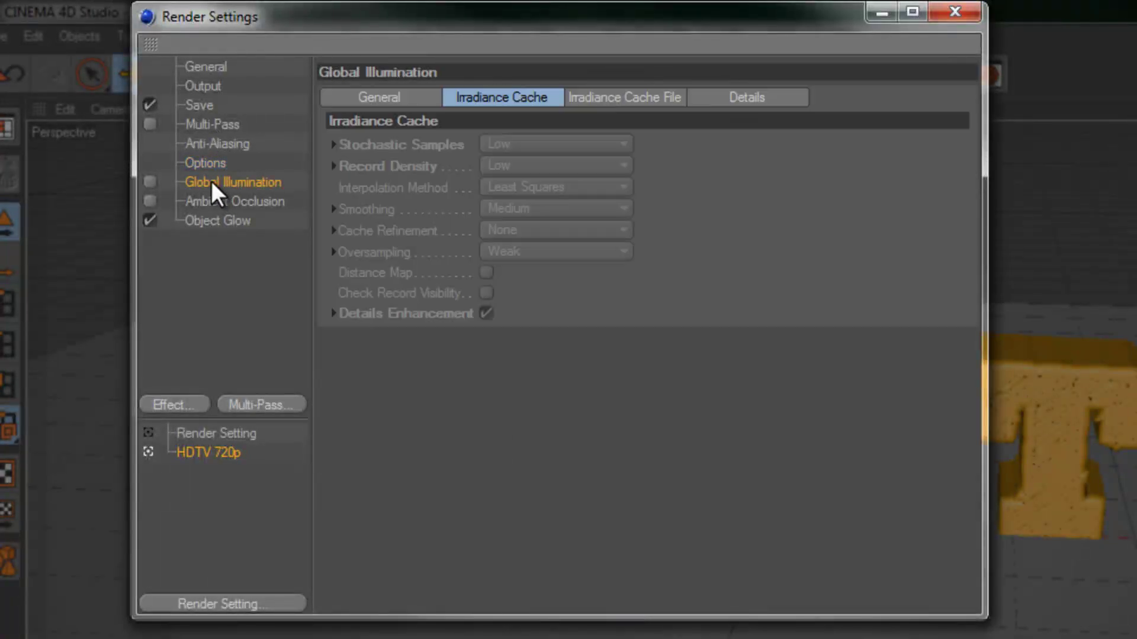
click(179, 404)
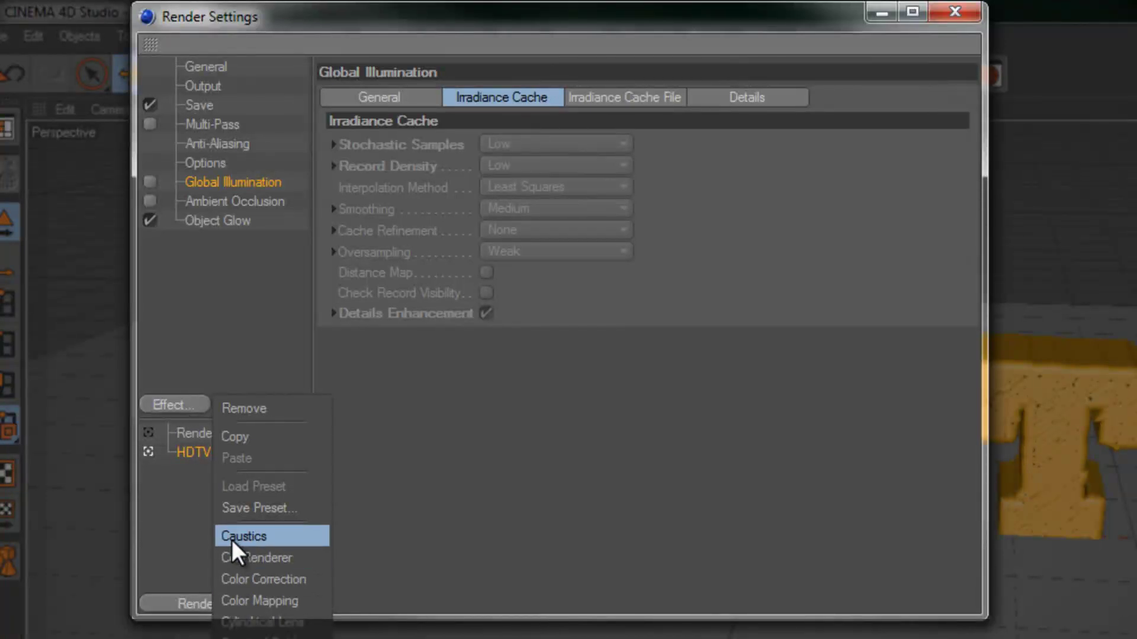
click(218, 297)
click(149, 181)
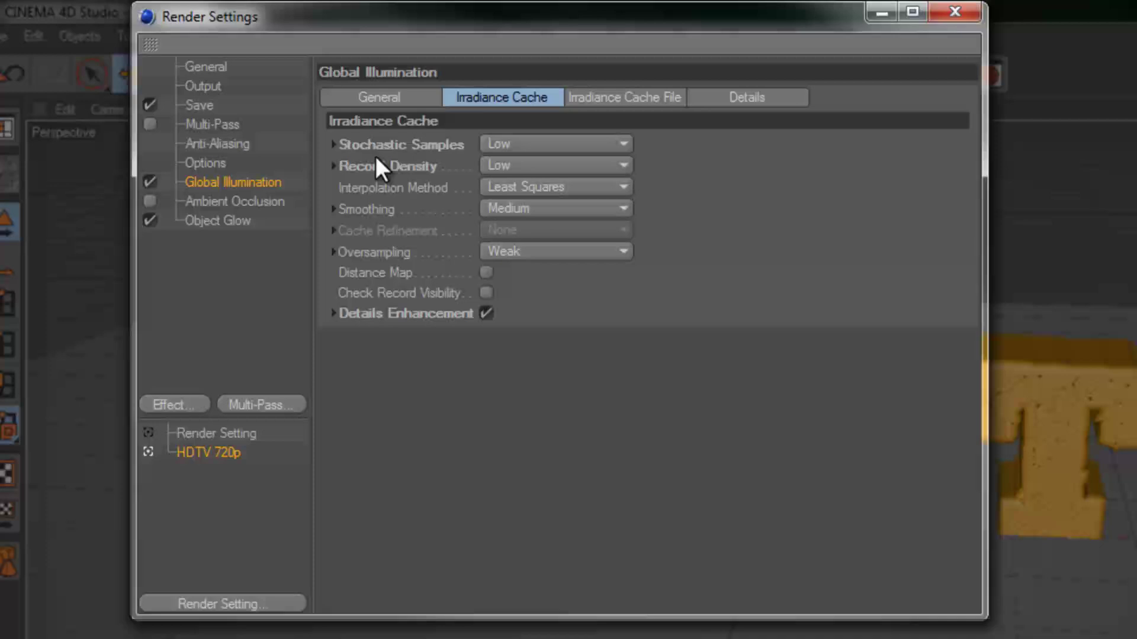
click(510, 164)
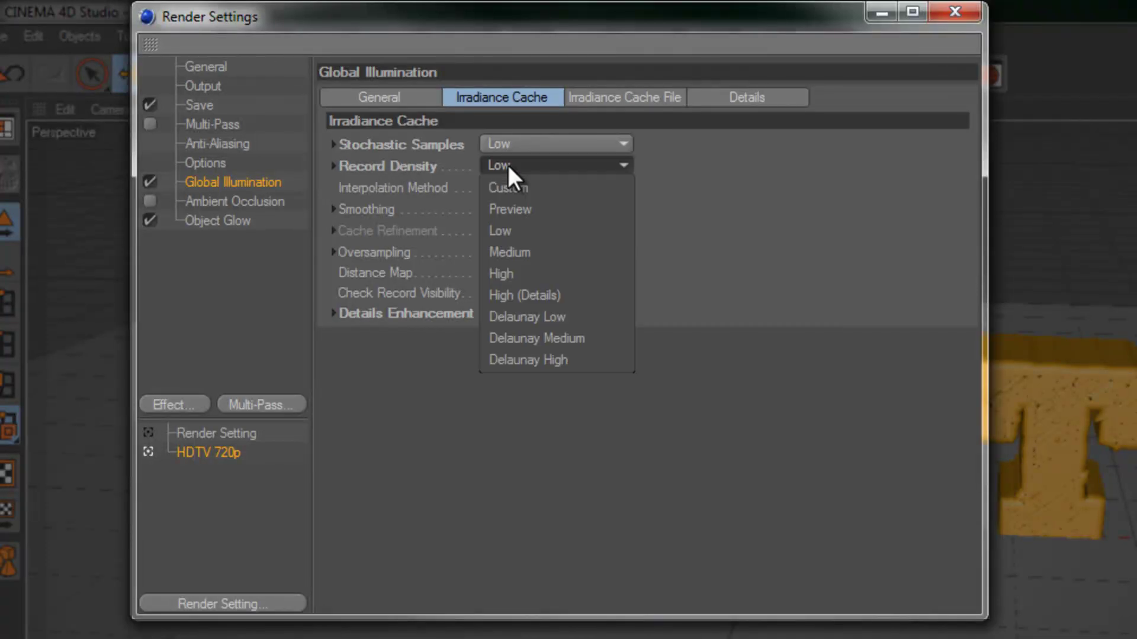
click(521, 224)
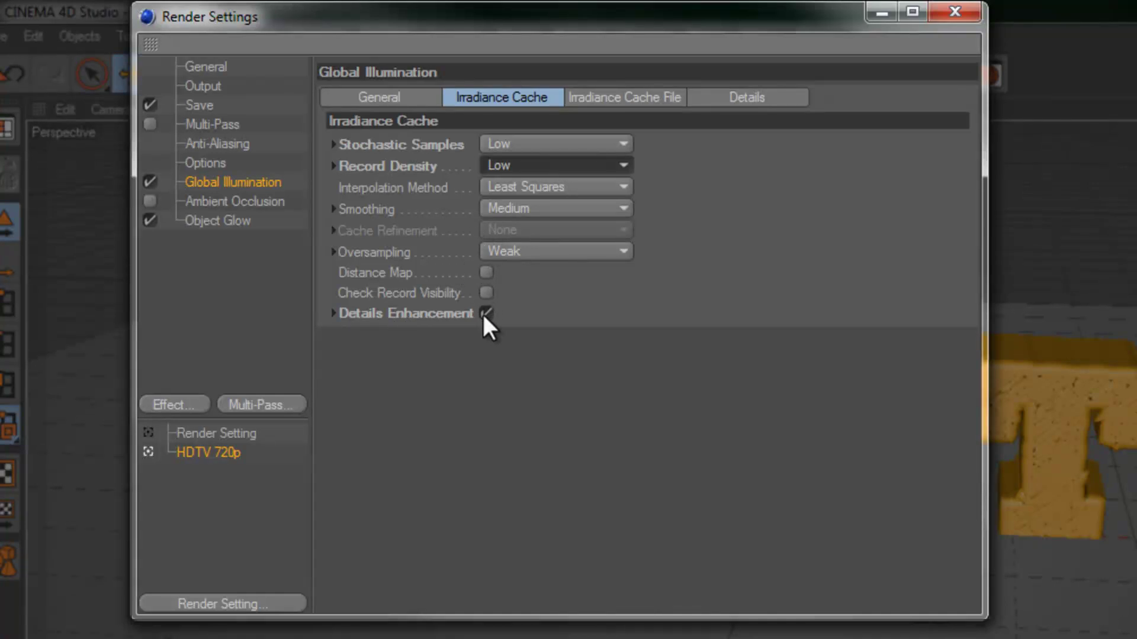
Turn on Ambient Occlusion, leaving its Contrast at the default 10%
click(212, 204)
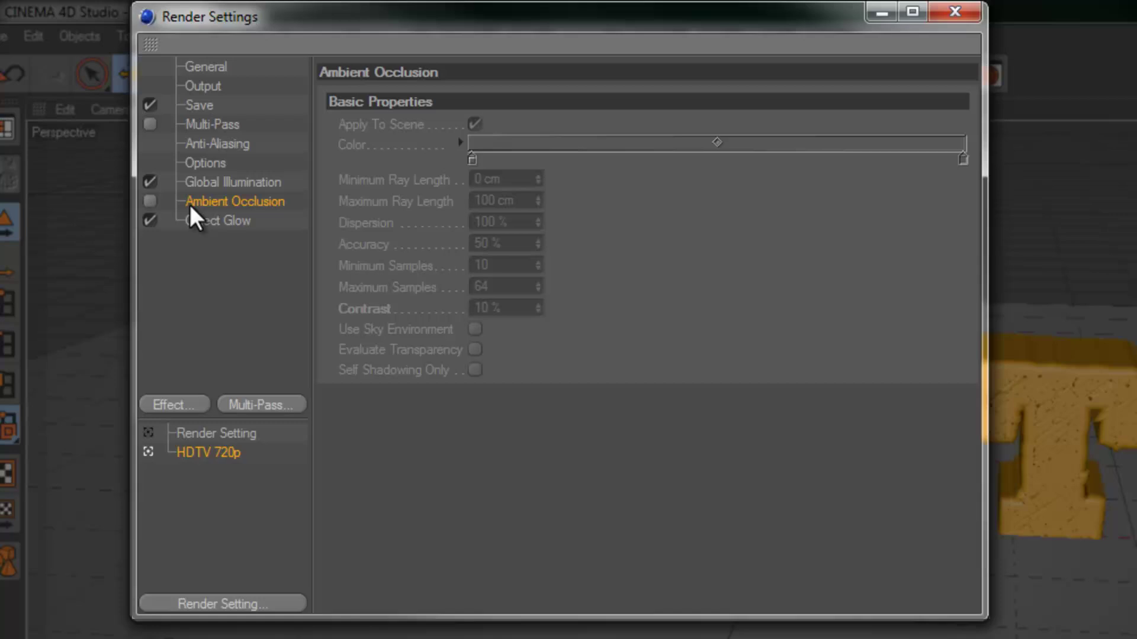
click(150, 202)
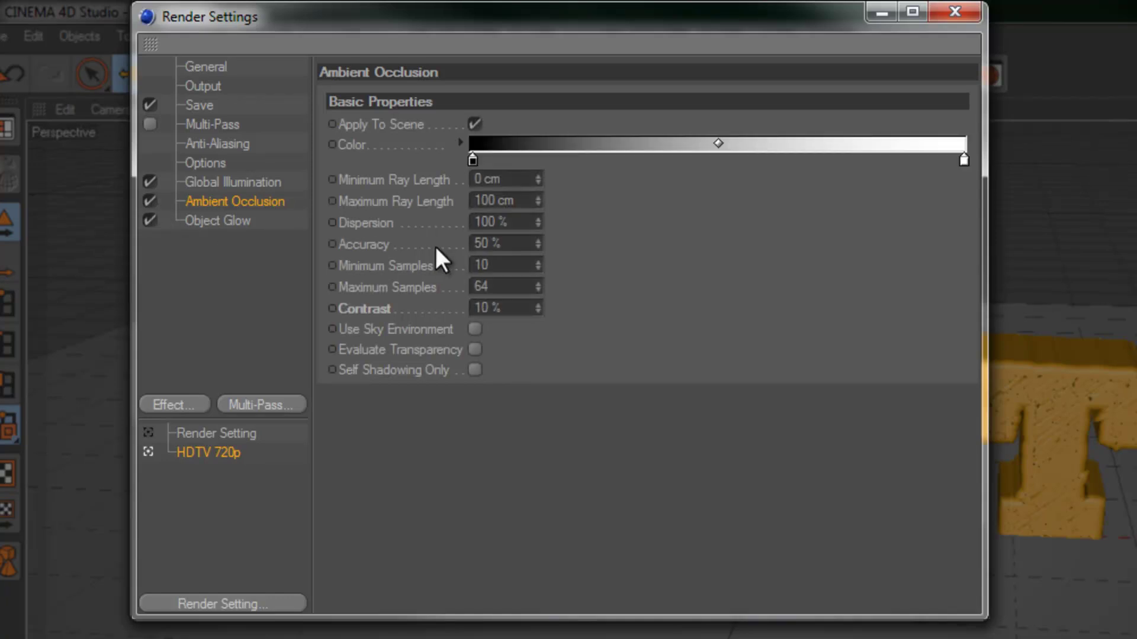
click(504, 308)
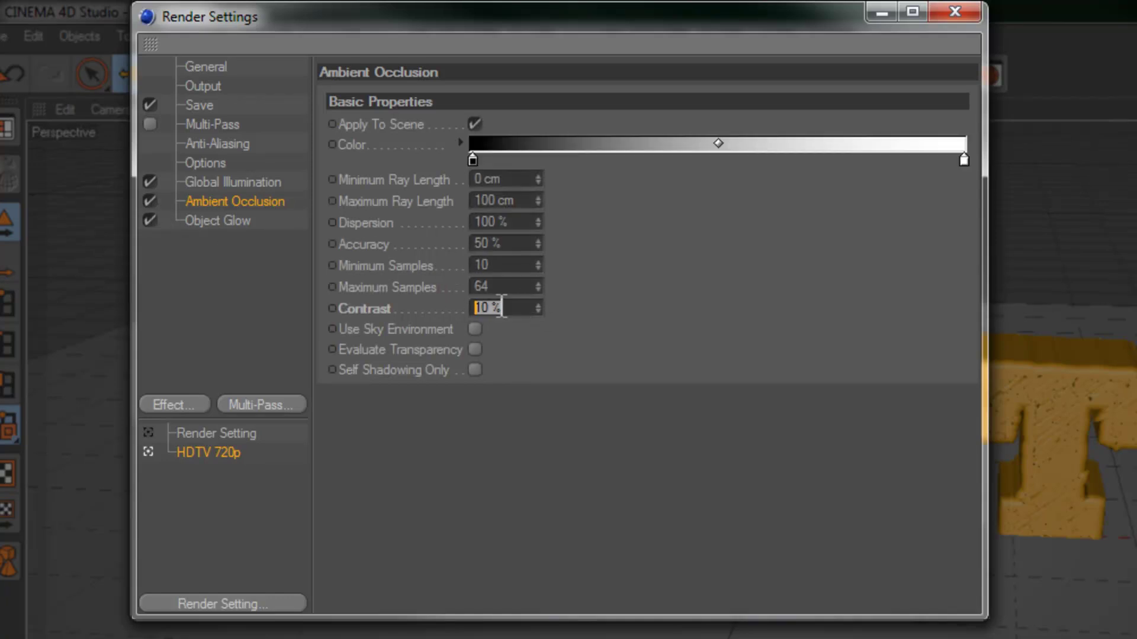
click(560, 349)
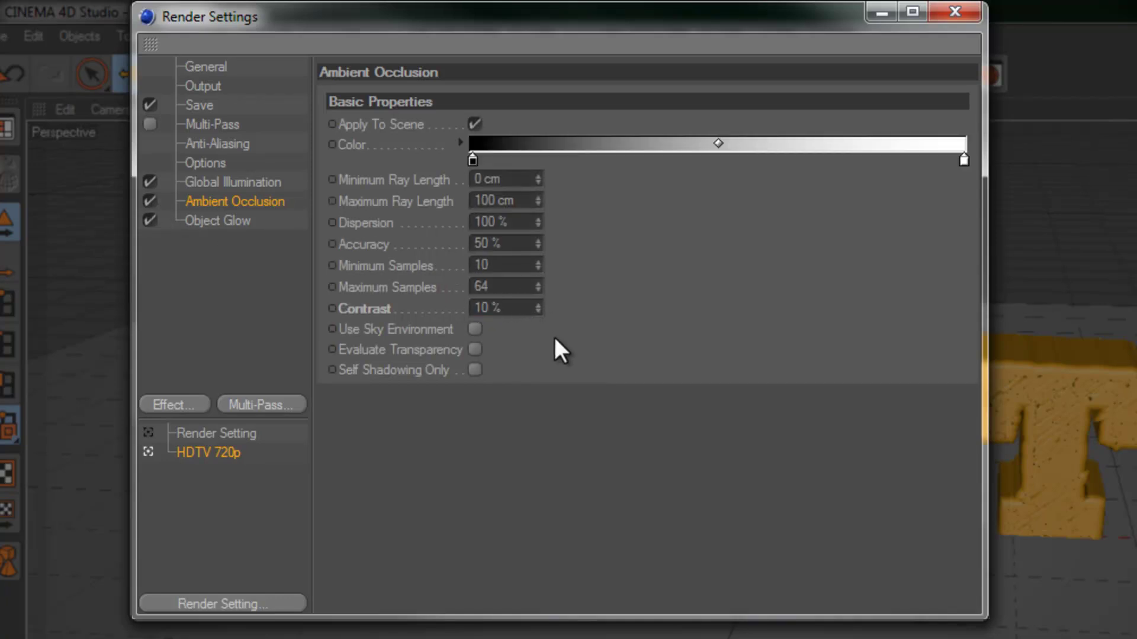
click(200, 220)
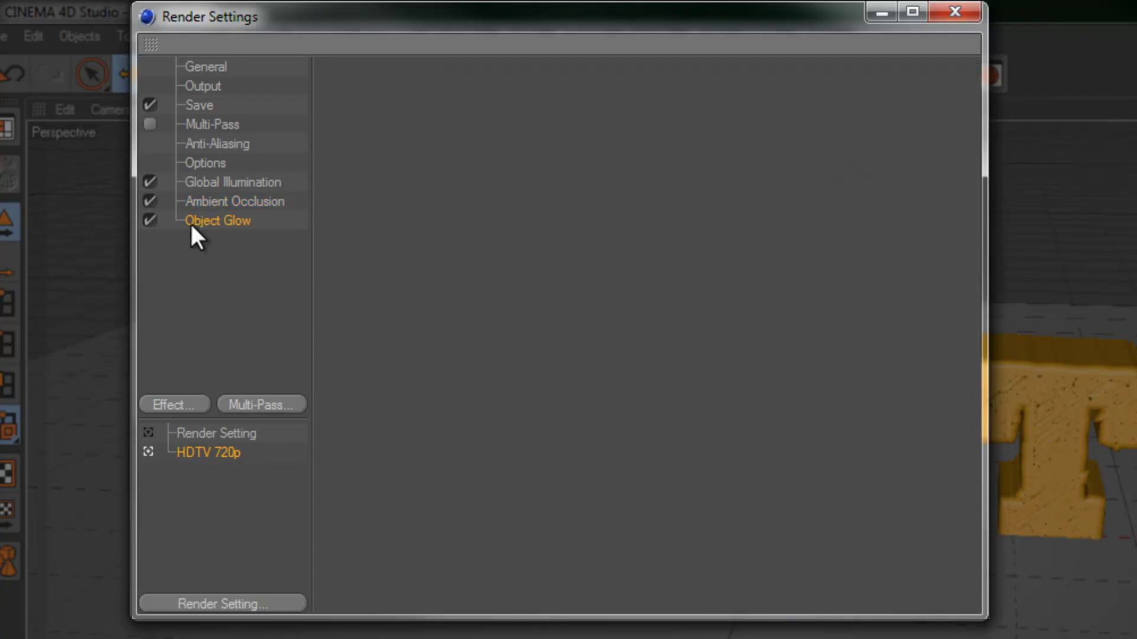
Change the Anti-Aliasing mode from Best to Geometry
click(219, 142)
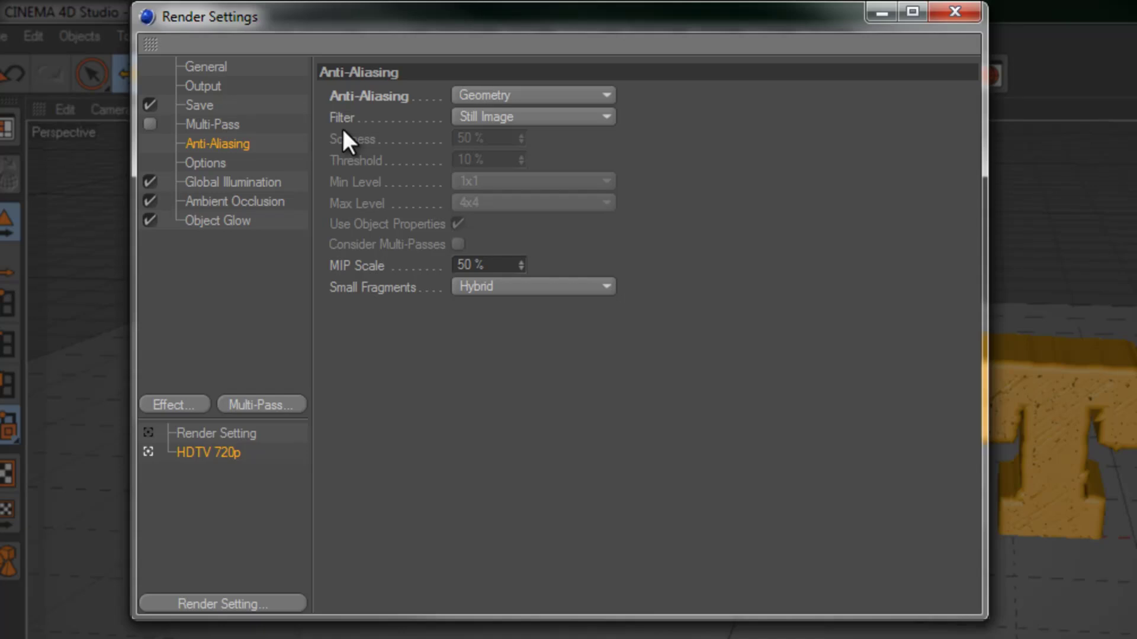
click(500, 98)
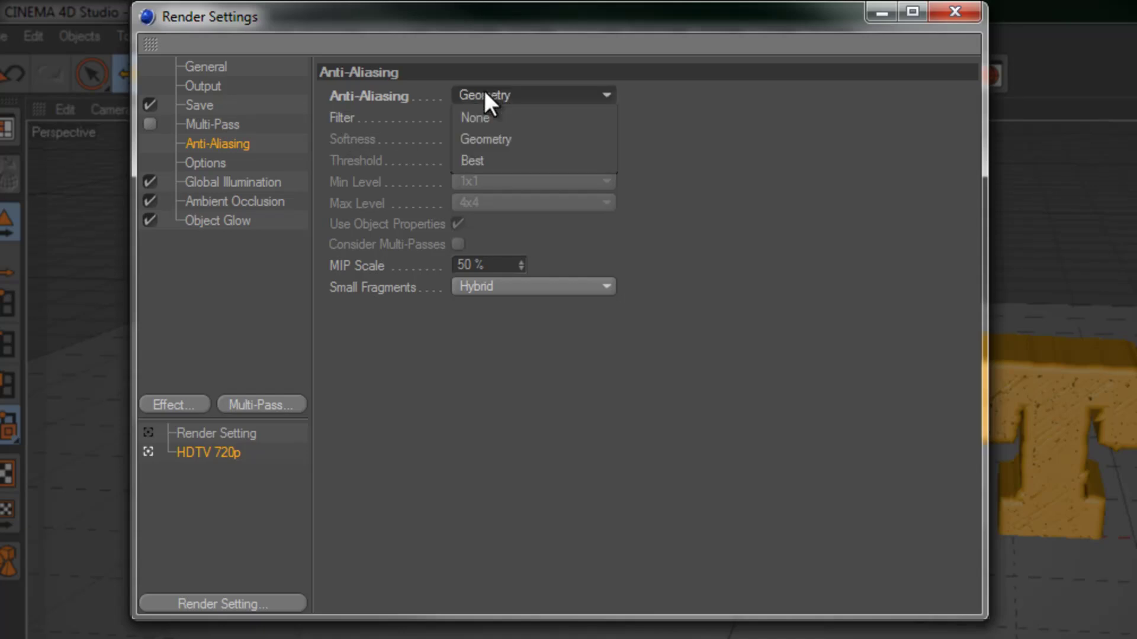
click(646, 90)
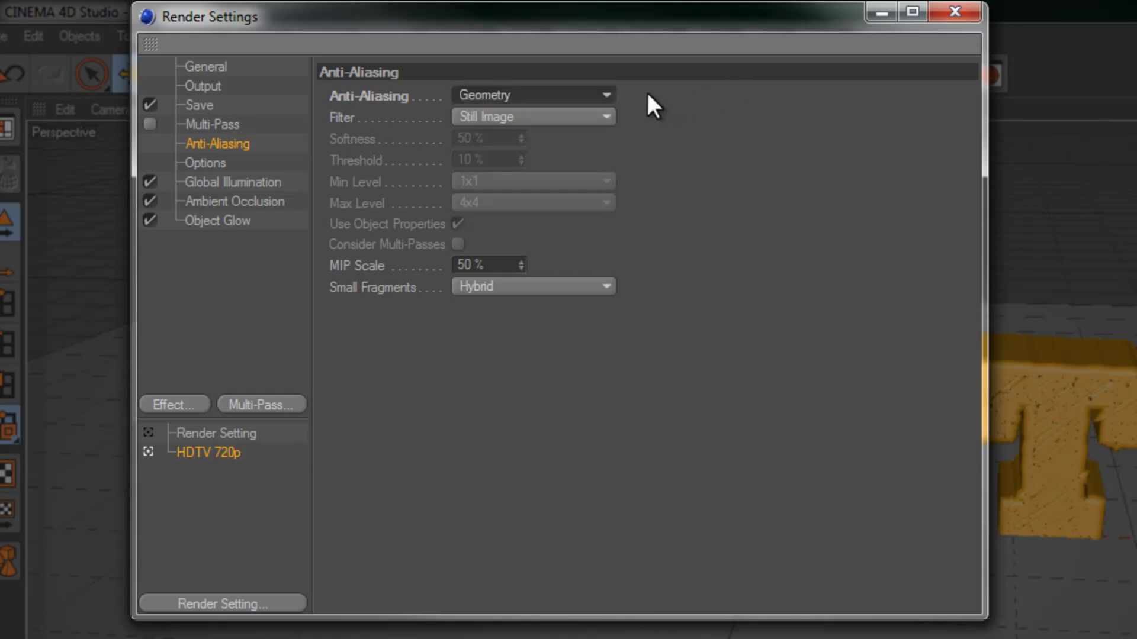
click(578, 98)
click(515, 160)
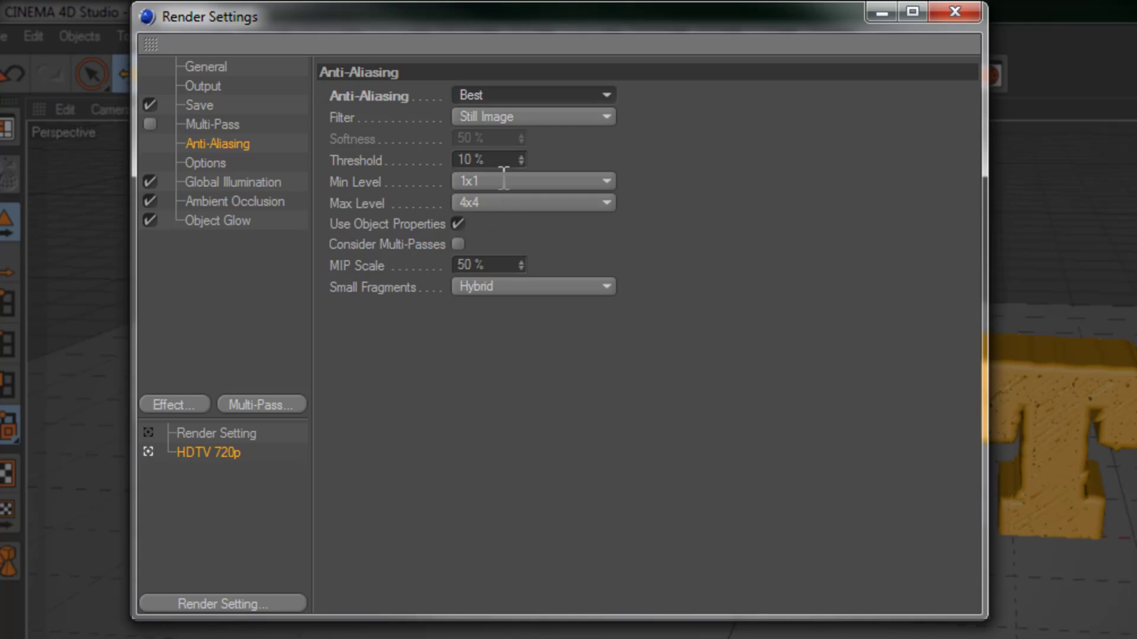
click(454, 96)
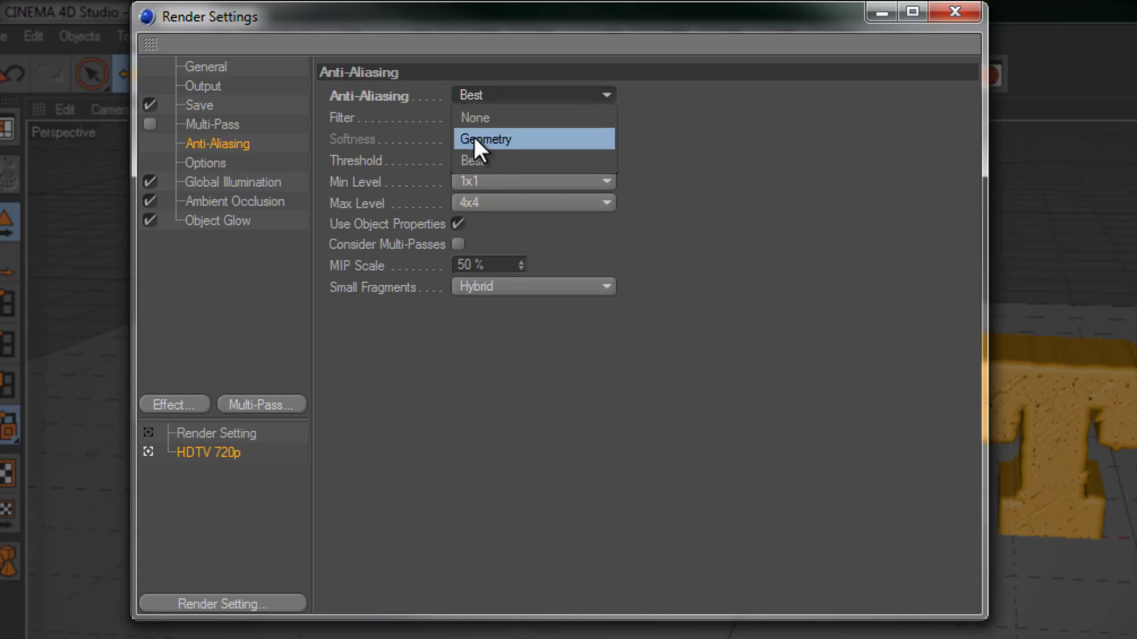
click(474, 139)
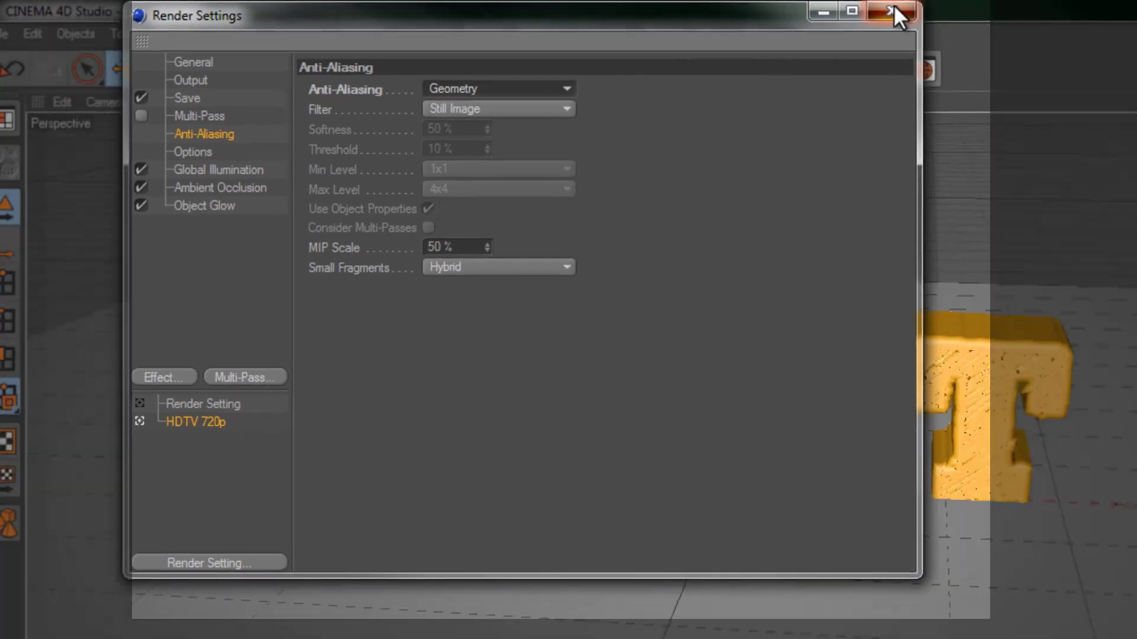
Close Render Settings, start a test render of the active view, then cancel it
click(951, 10)
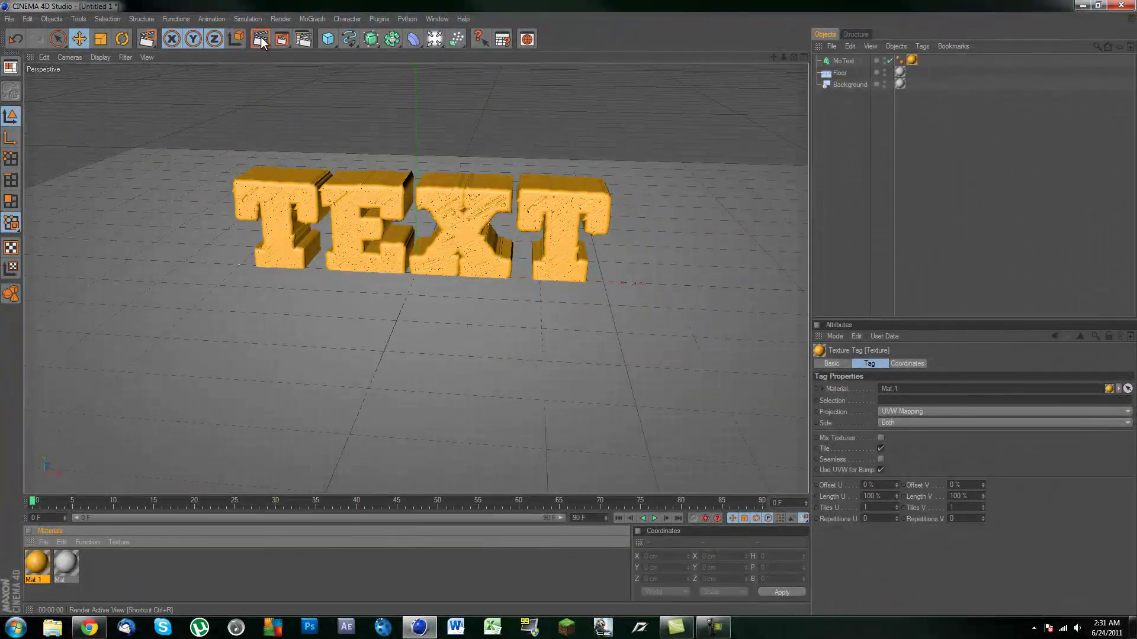
click(263, 36)
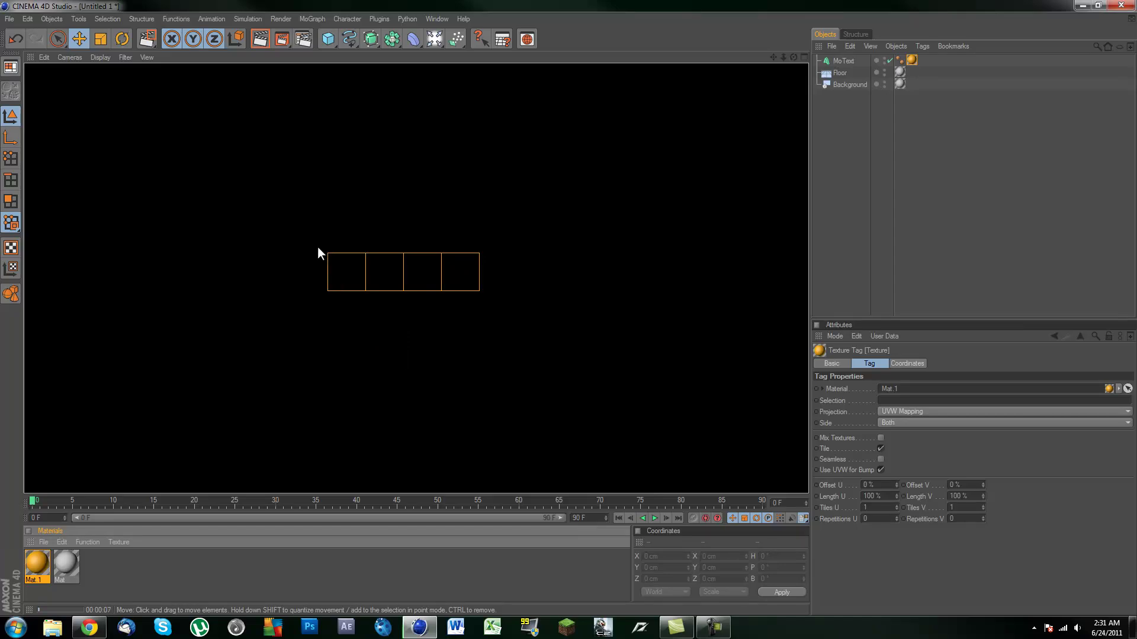
click(251, 204)
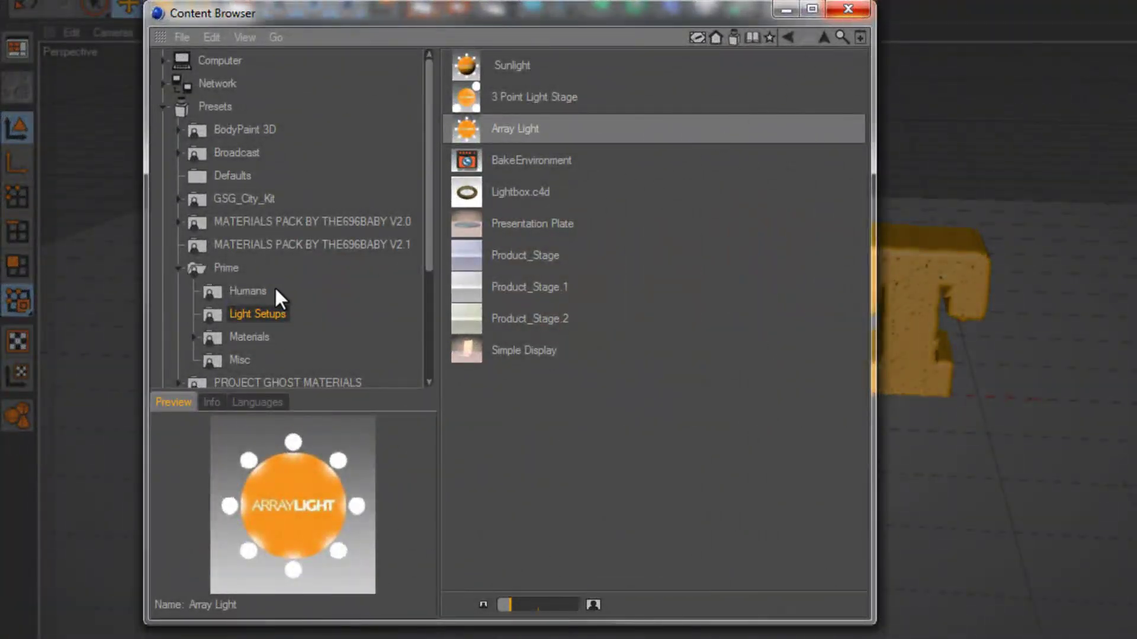
Load the Array Light preset from Content Browser Presets > Prime > Light Setups into the scene
scroll(219, 260, down, 3)
scroll(218, 260, up, 2)
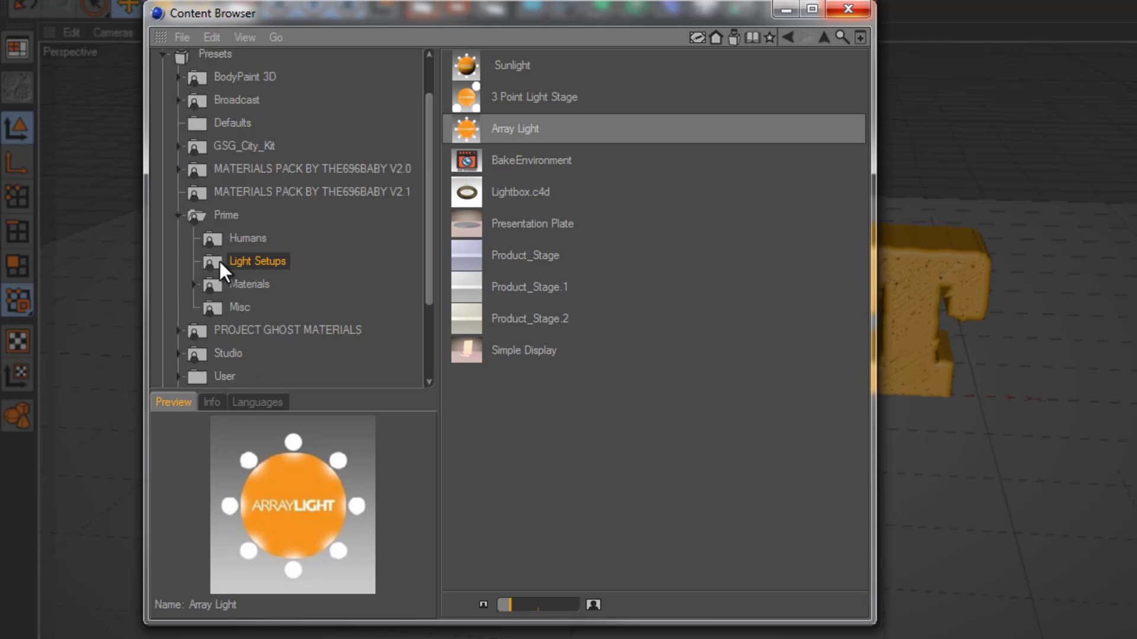
click(179, 215)
scroll(212, 195, up, 1)
click(181, 105)
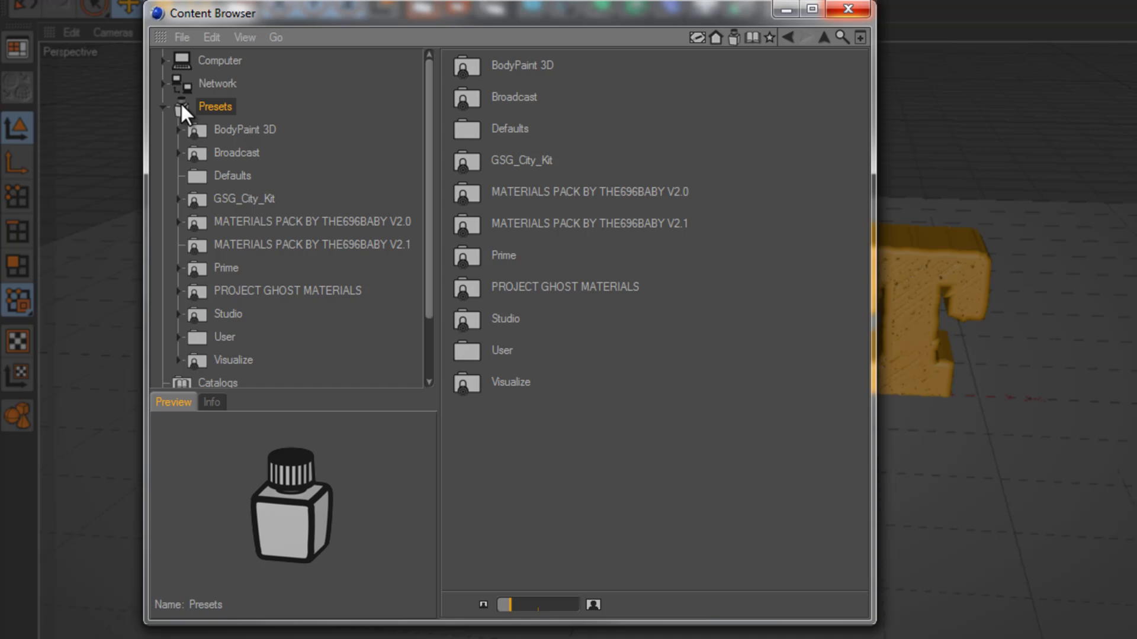
click(218, 267)
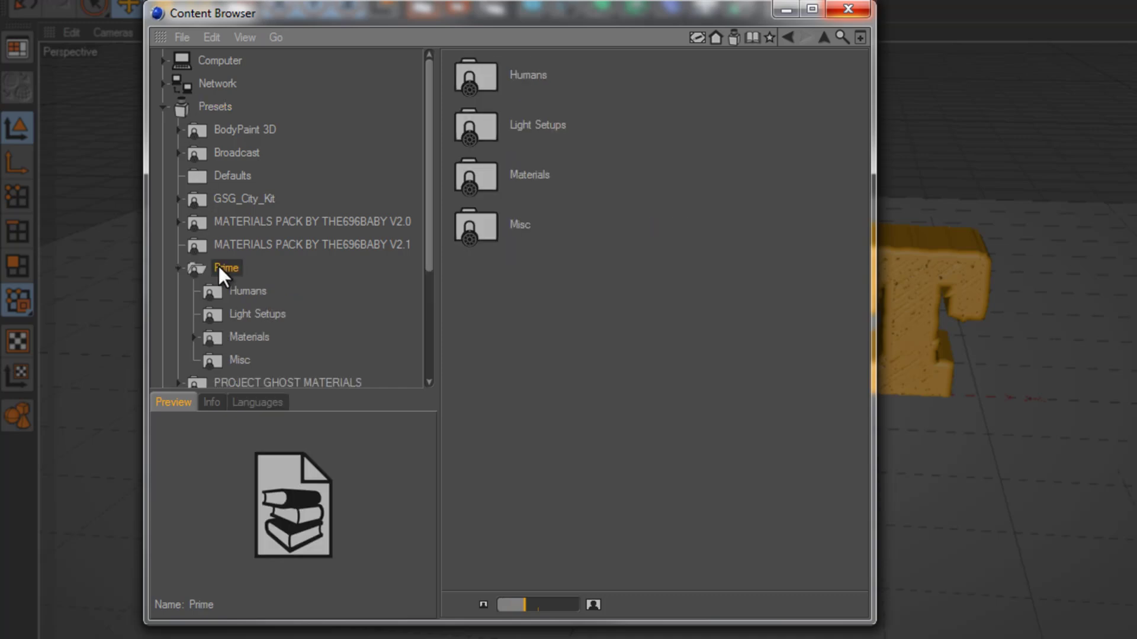
double_click(513, 123)
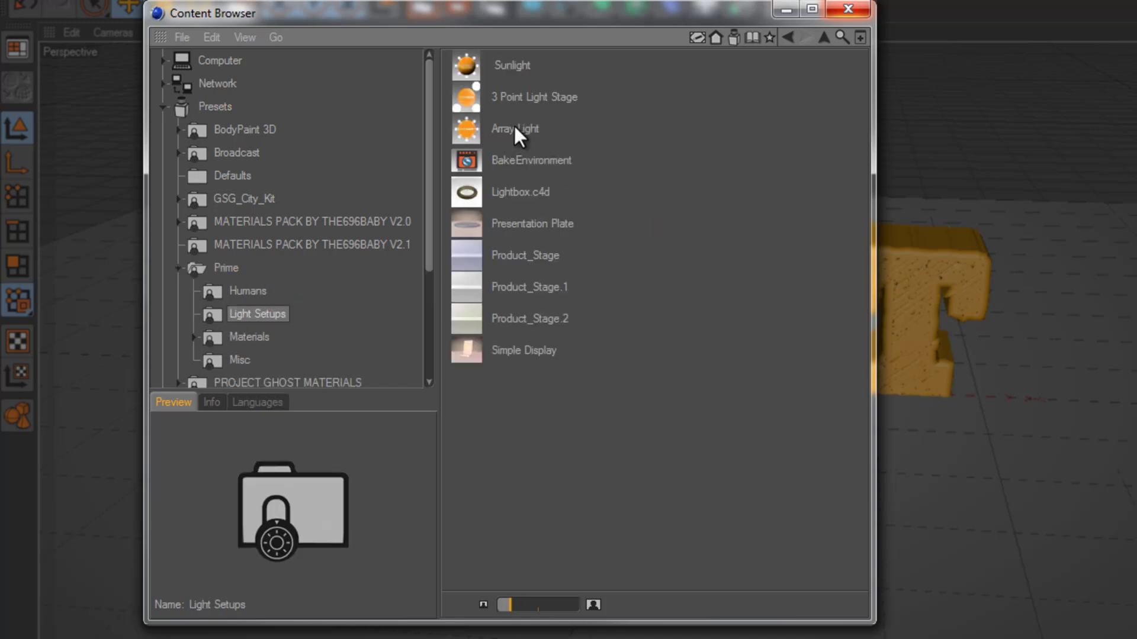
click(499, 128)
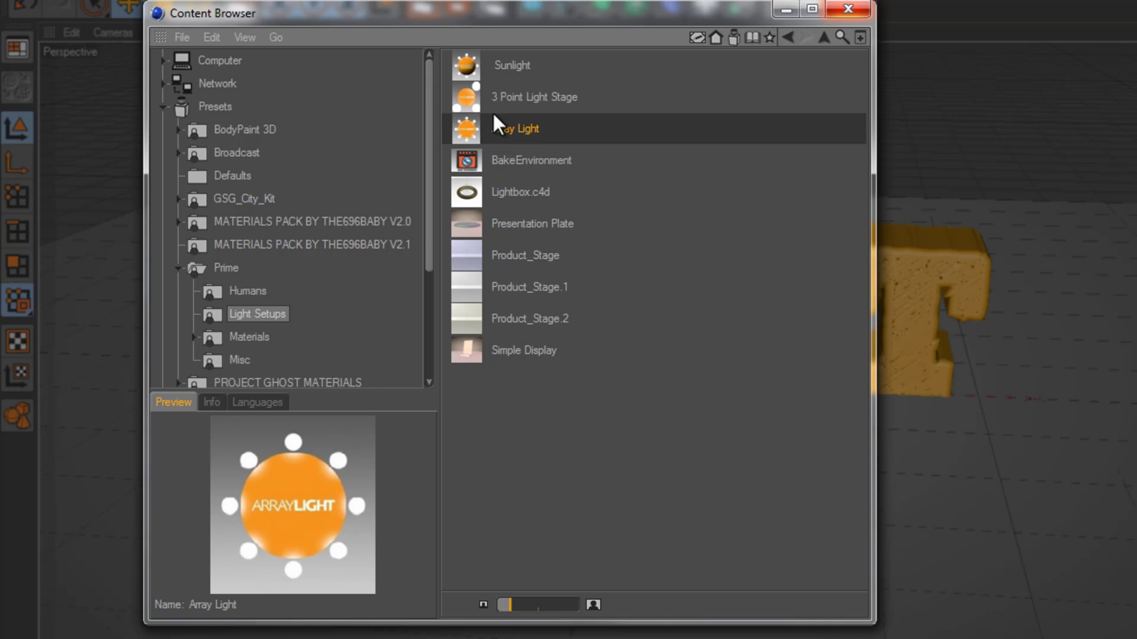
double_click(506, 127)
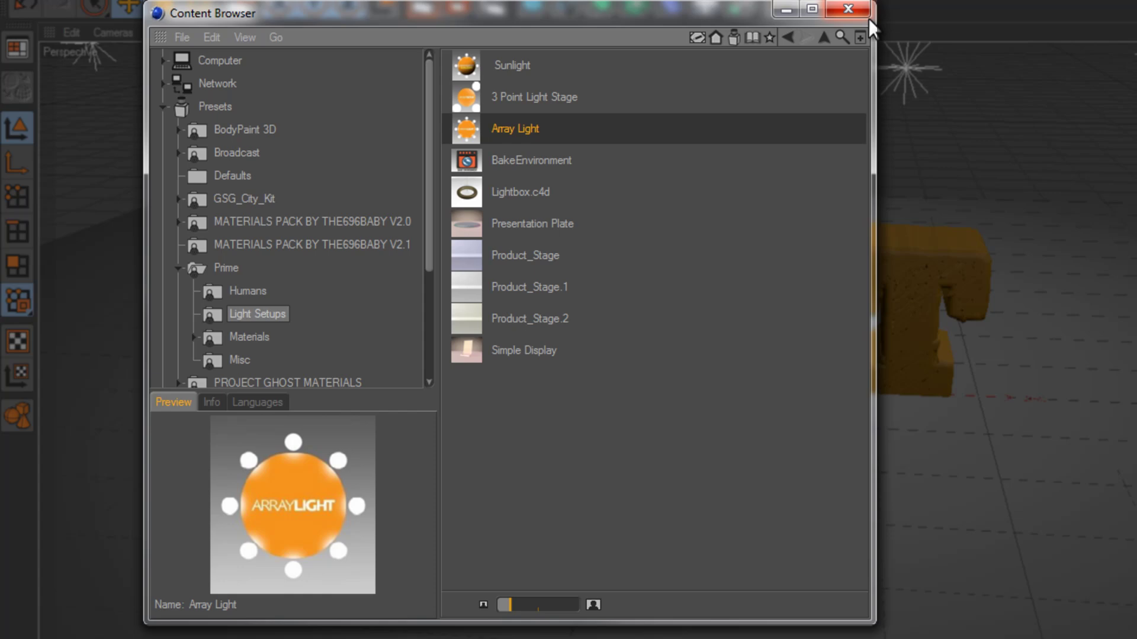
click(847, 9)
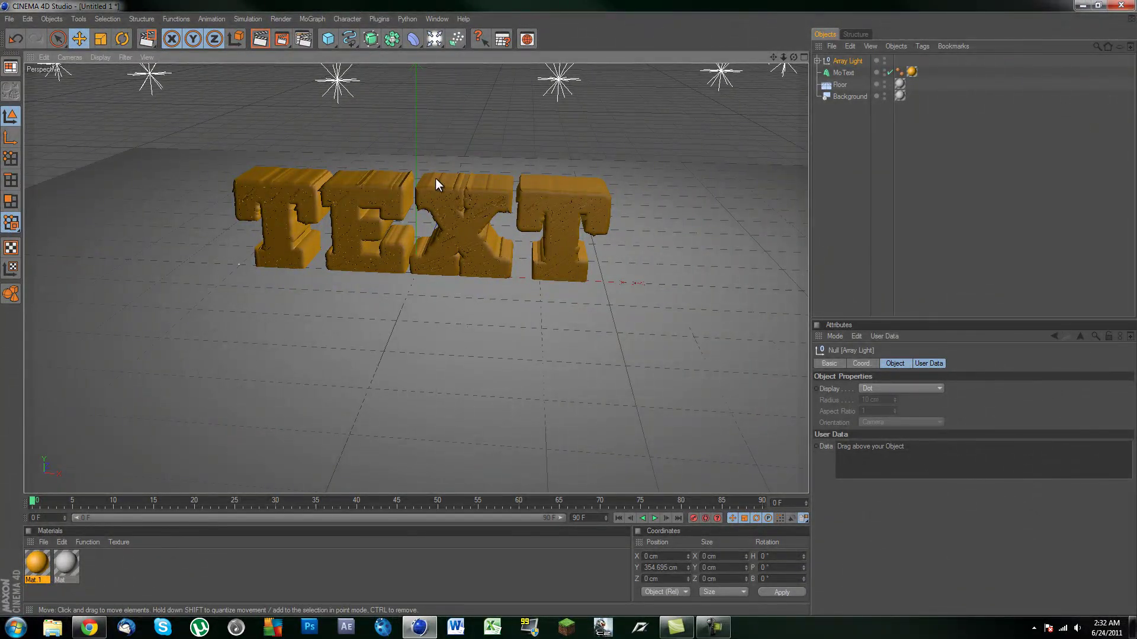
click(260, 40)
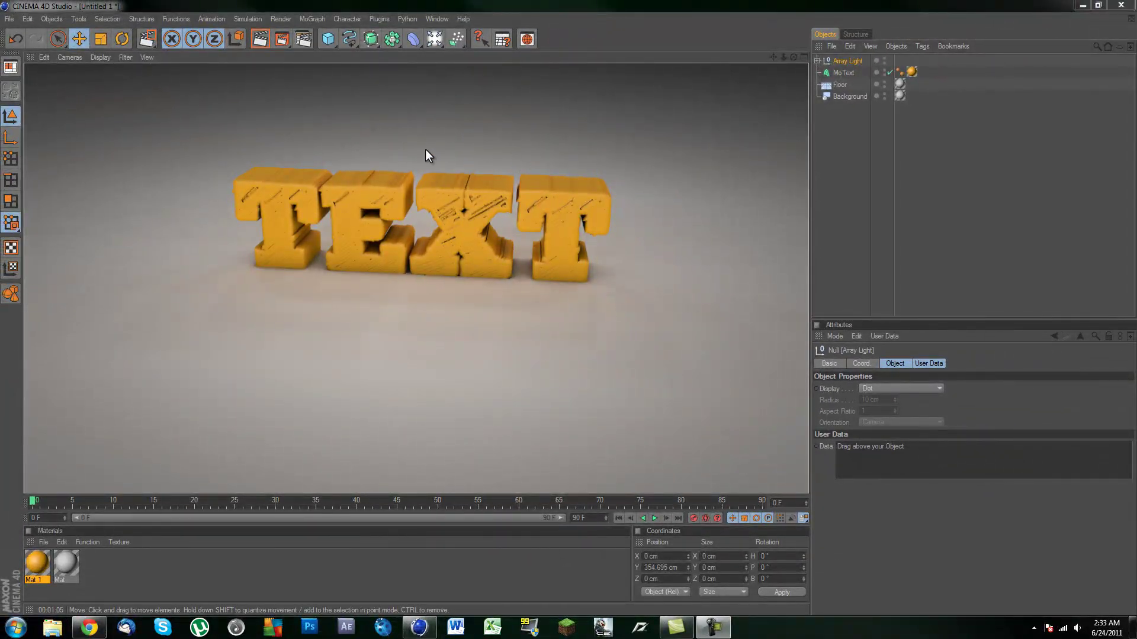
Clear the render and set Render Settings anti-aliasing back to Best
click(823, 109)
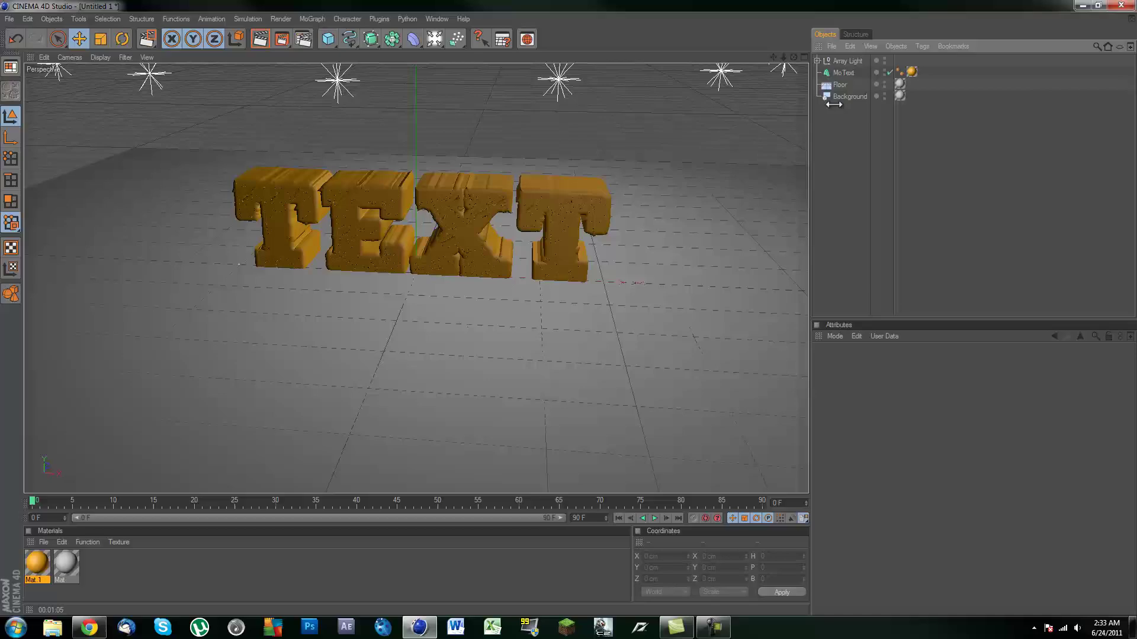
click(301, 38)
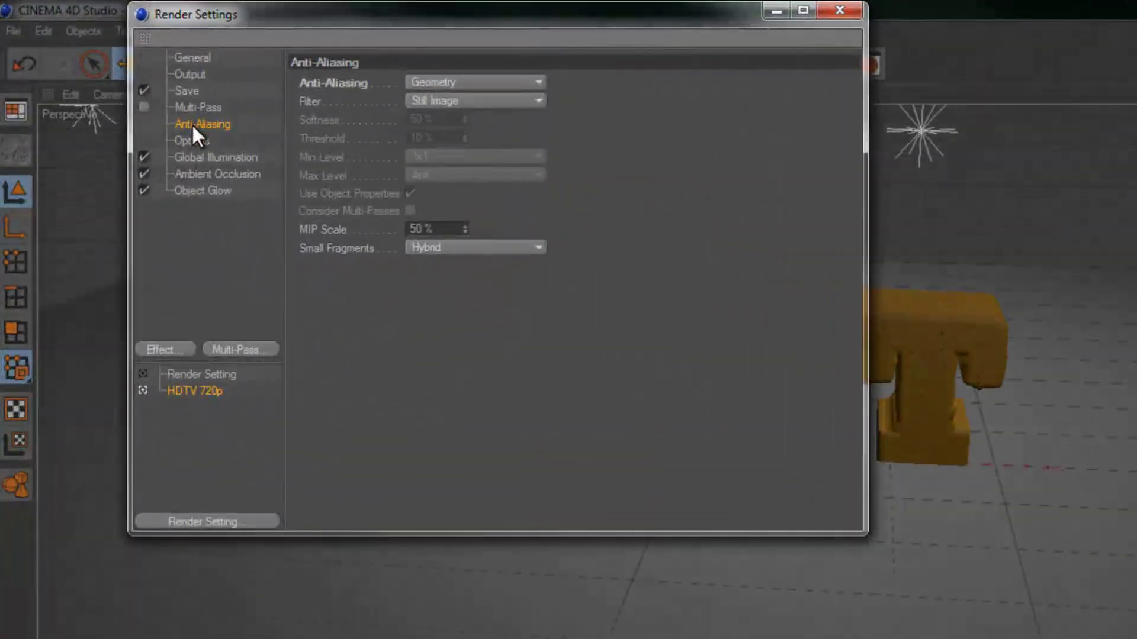
click(424, 81)
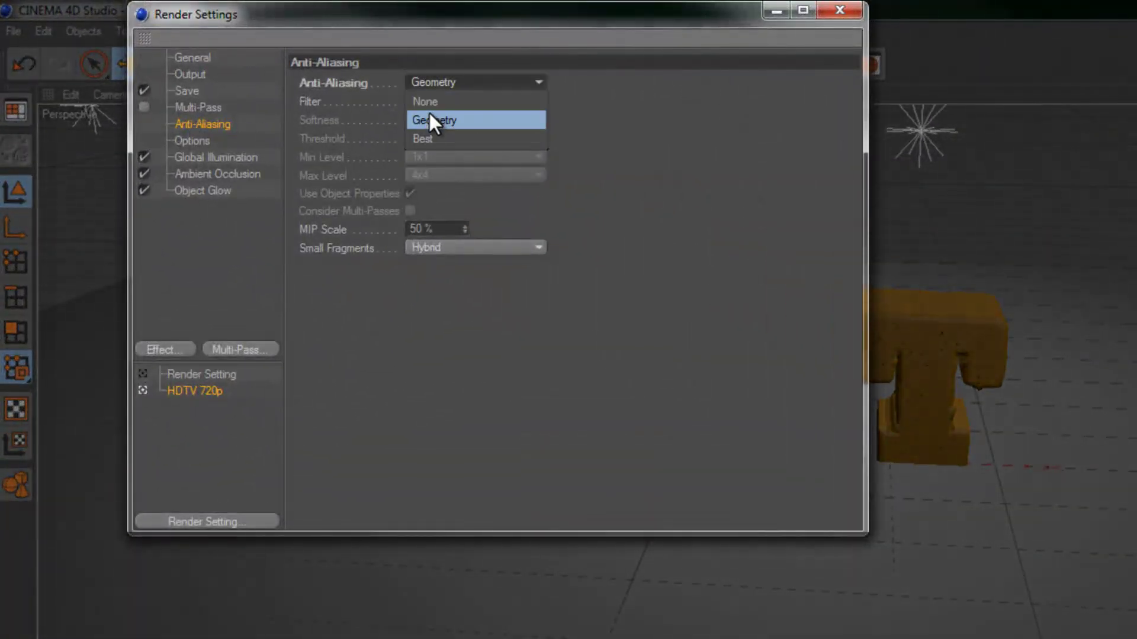
click(426, 136)
Set the Options page Shadow Depth to 10
click(195, 140)
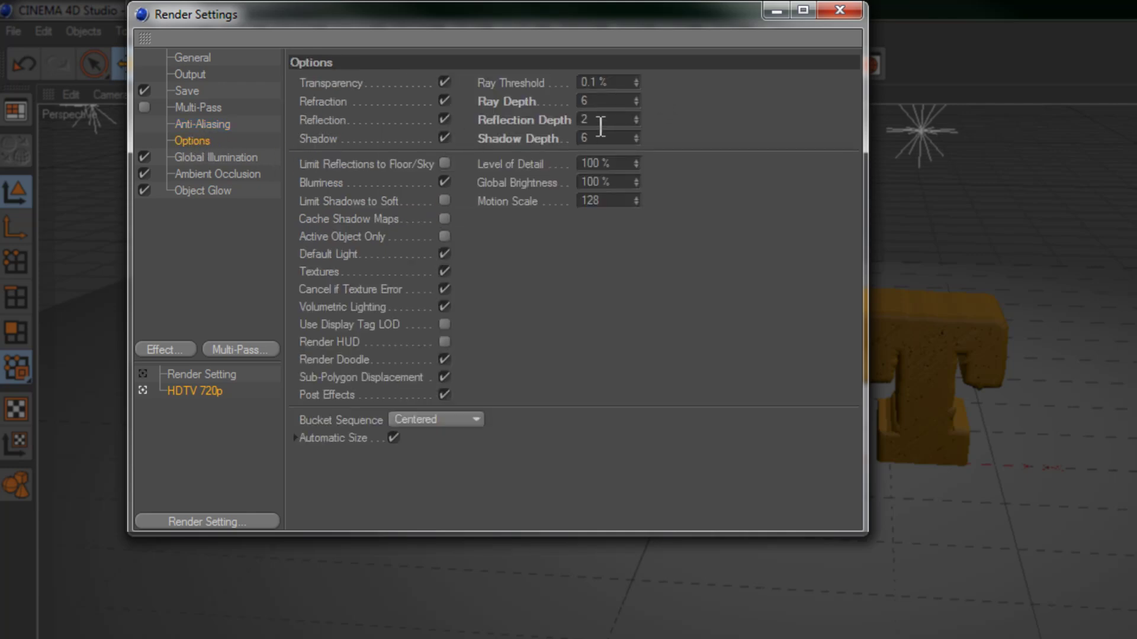
click(580, 140)
text(10)
key(Return)
Review the GI, AO, Save and Output pages, showing 1280 x 720 at 30 fps, frames 0 to 90
click(201, 159)
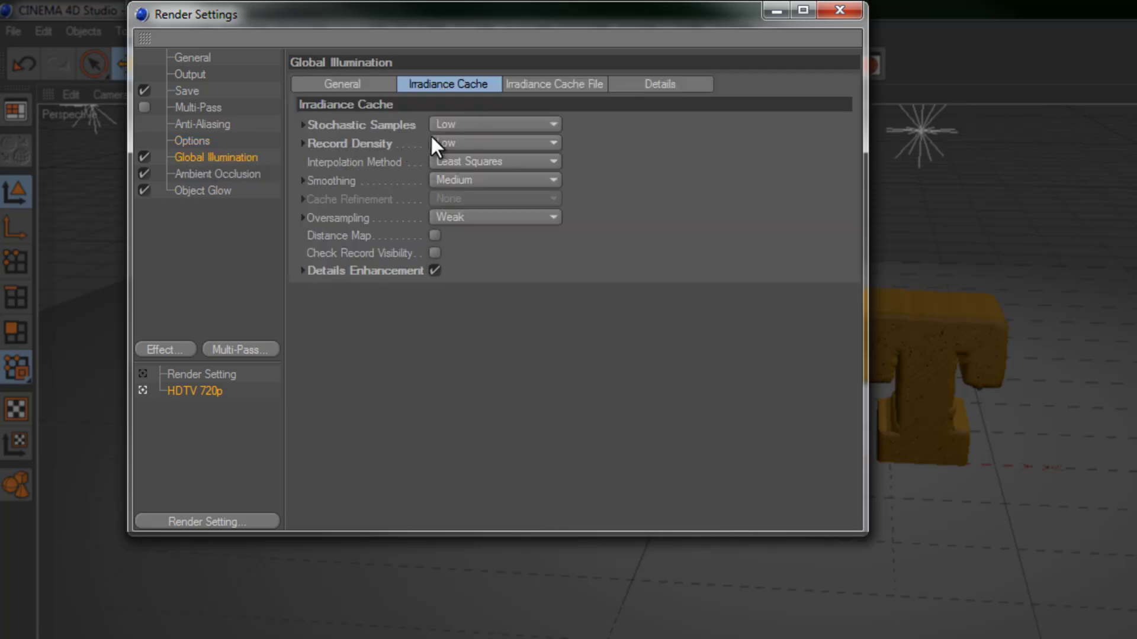
click(240, 173)
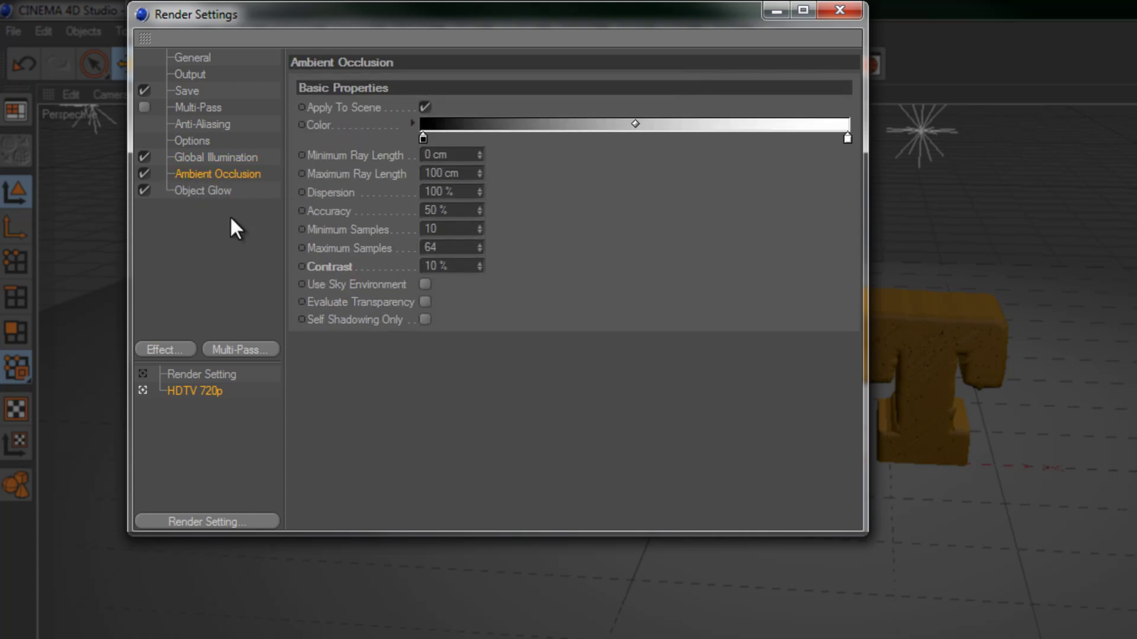
click(204, 191)
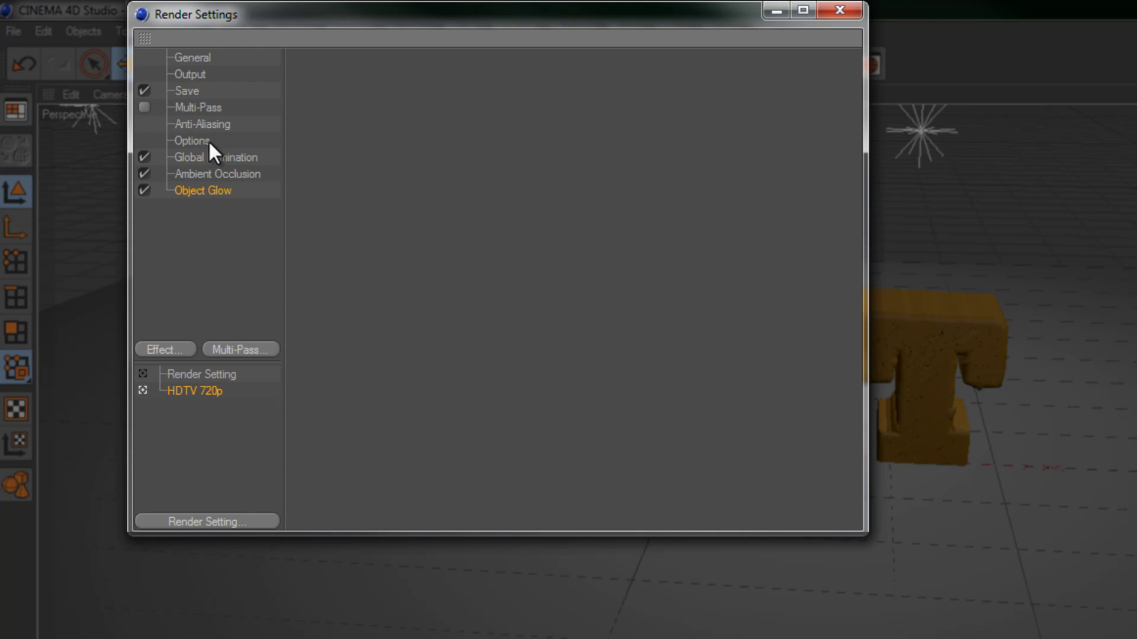
click(195, 124)
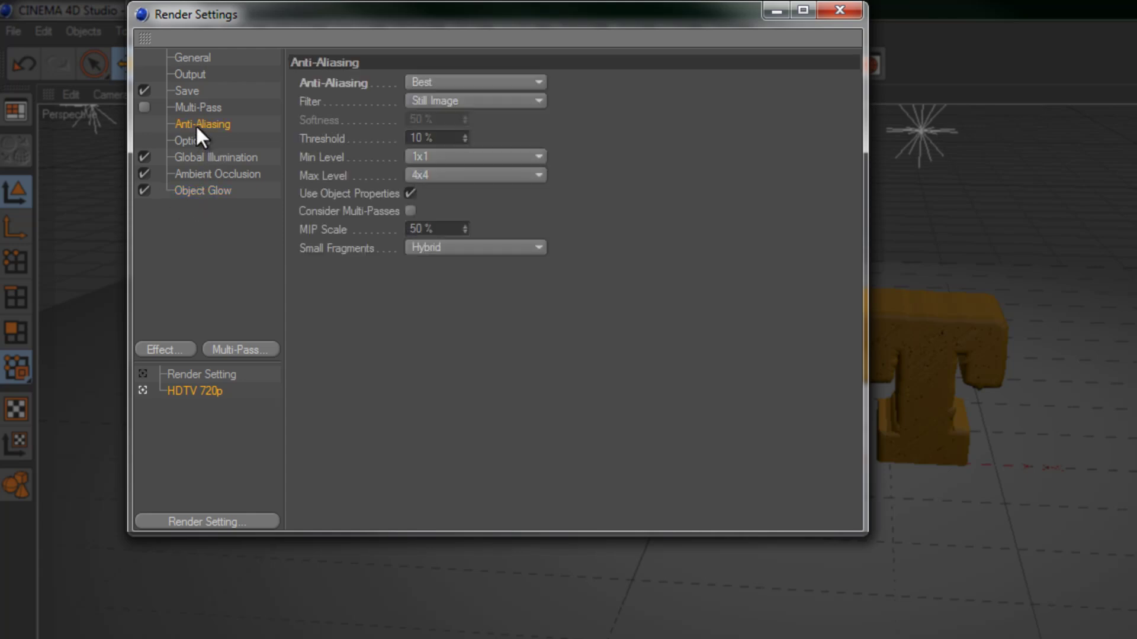
click(198, 109)
click(187, 91)
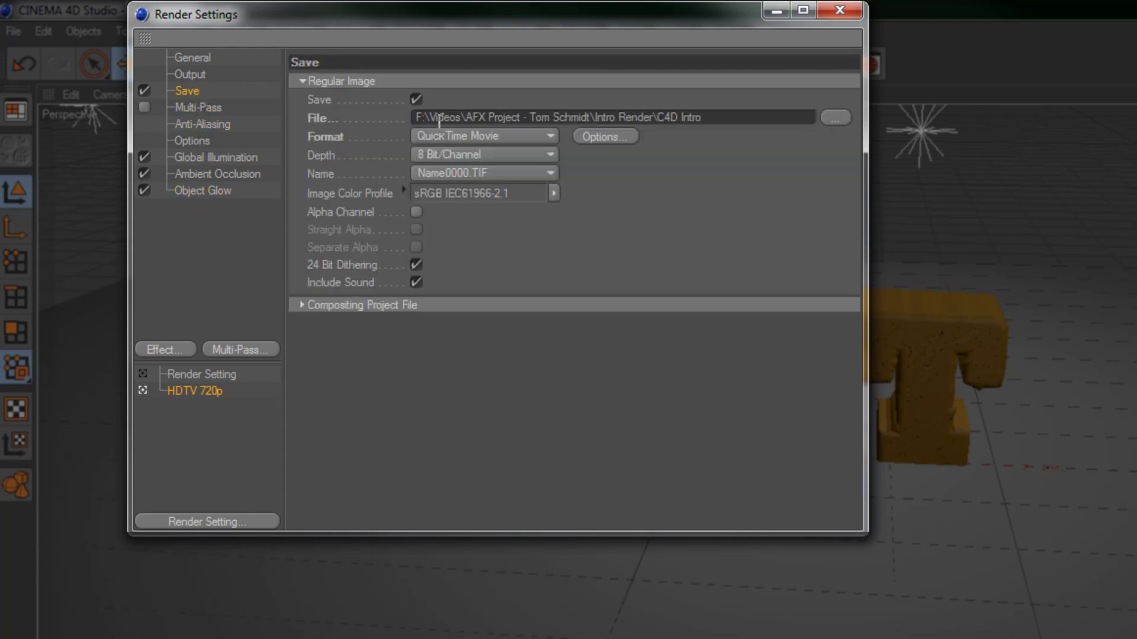
click(188, 73)
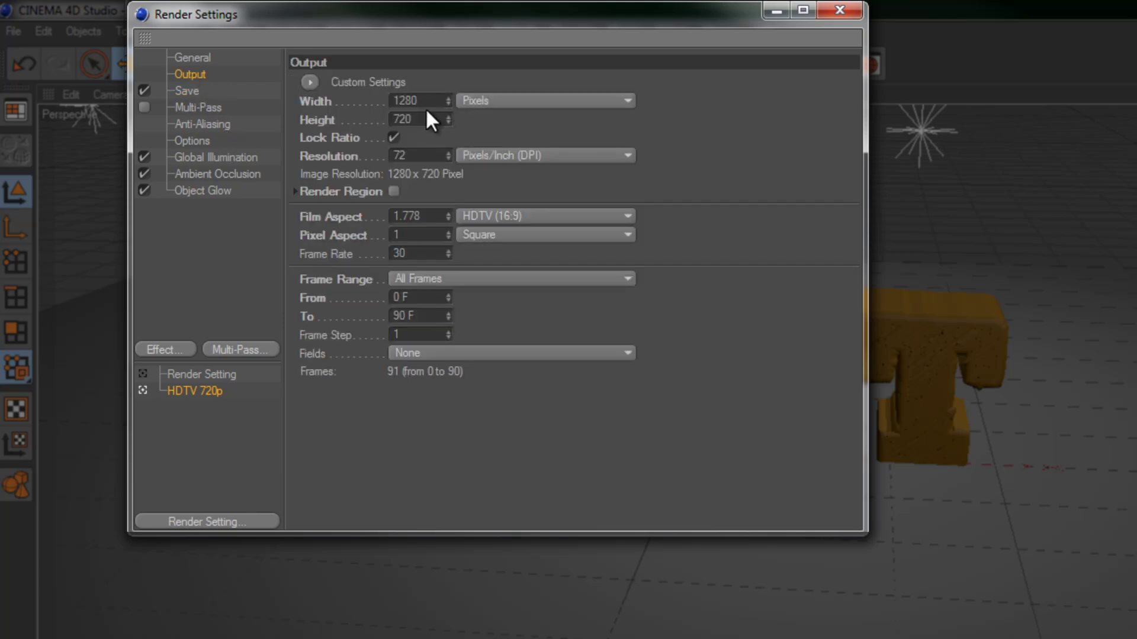